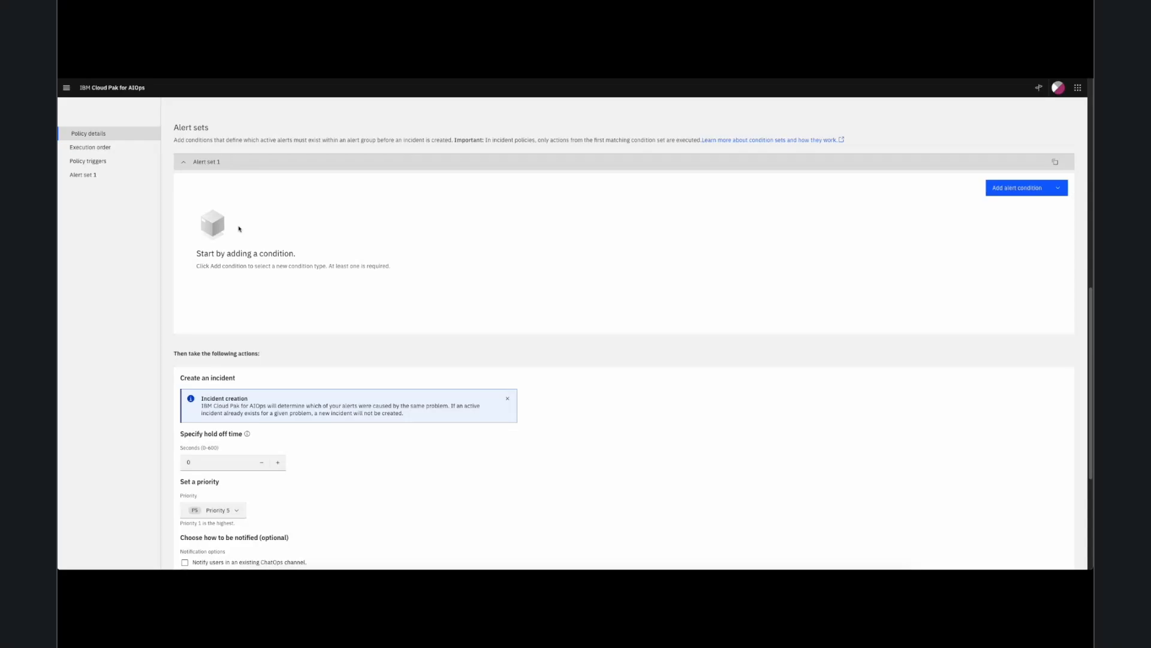
- Add a basic alert condition to Alert set 1 and give it an alert property condition
left_click(1018, 188)
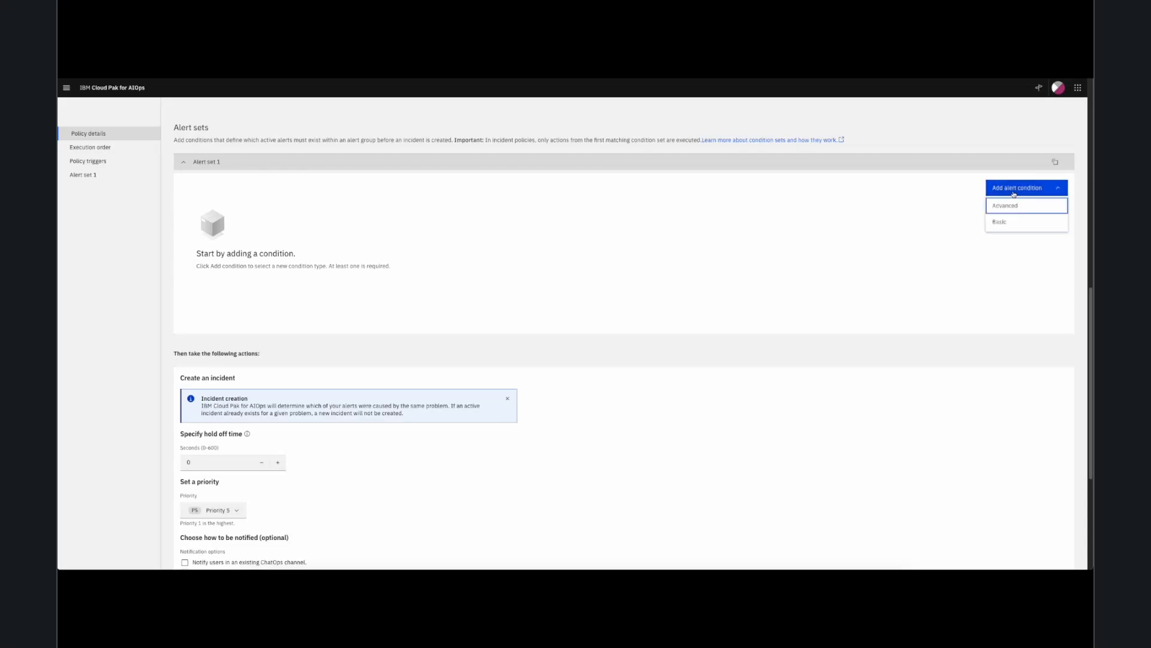
left_click(999, 222)
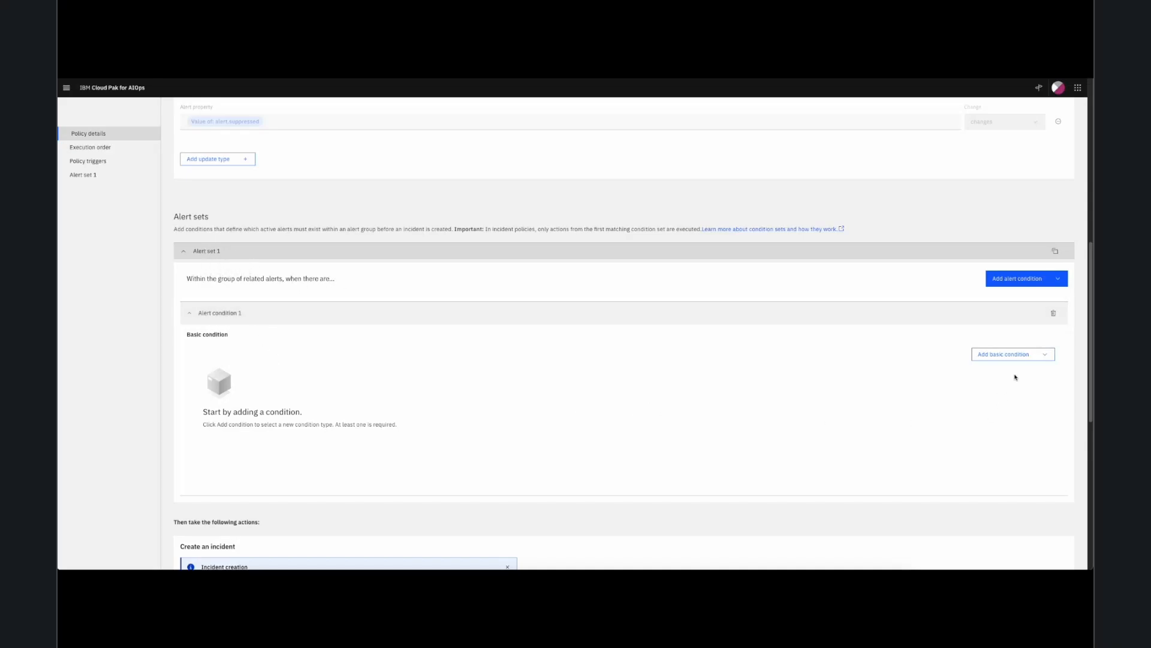
left_click(1013, 354)
left_click(1005, 368)
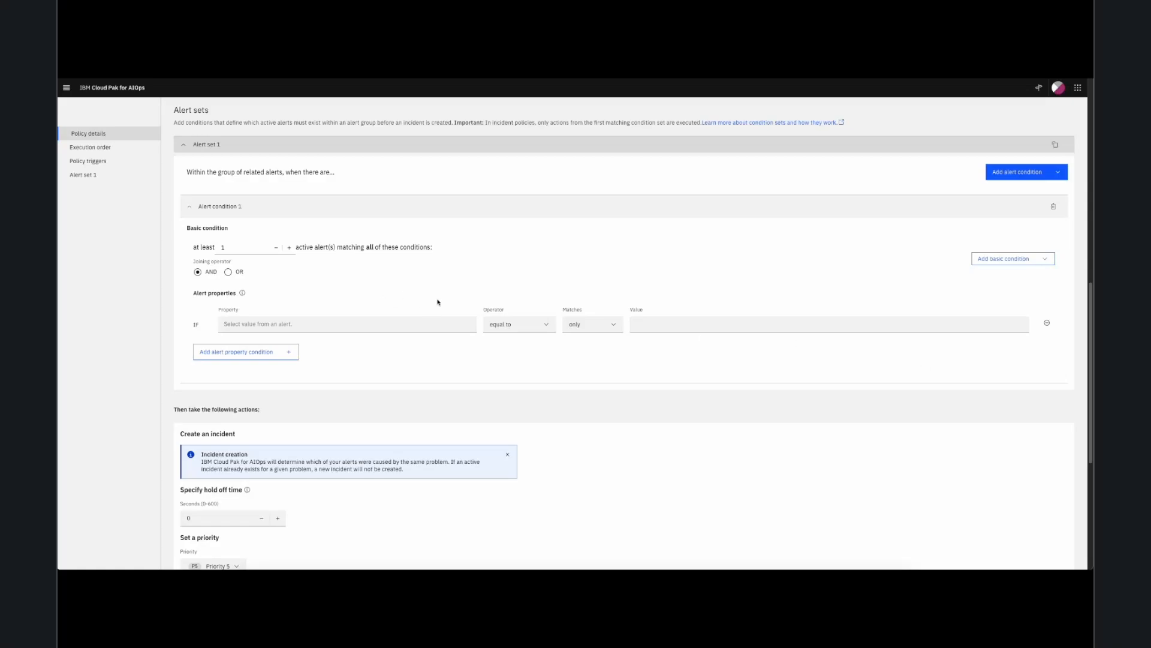
- Set the property of Alert condition 1 to the alert's summary
left_click(334, 324)
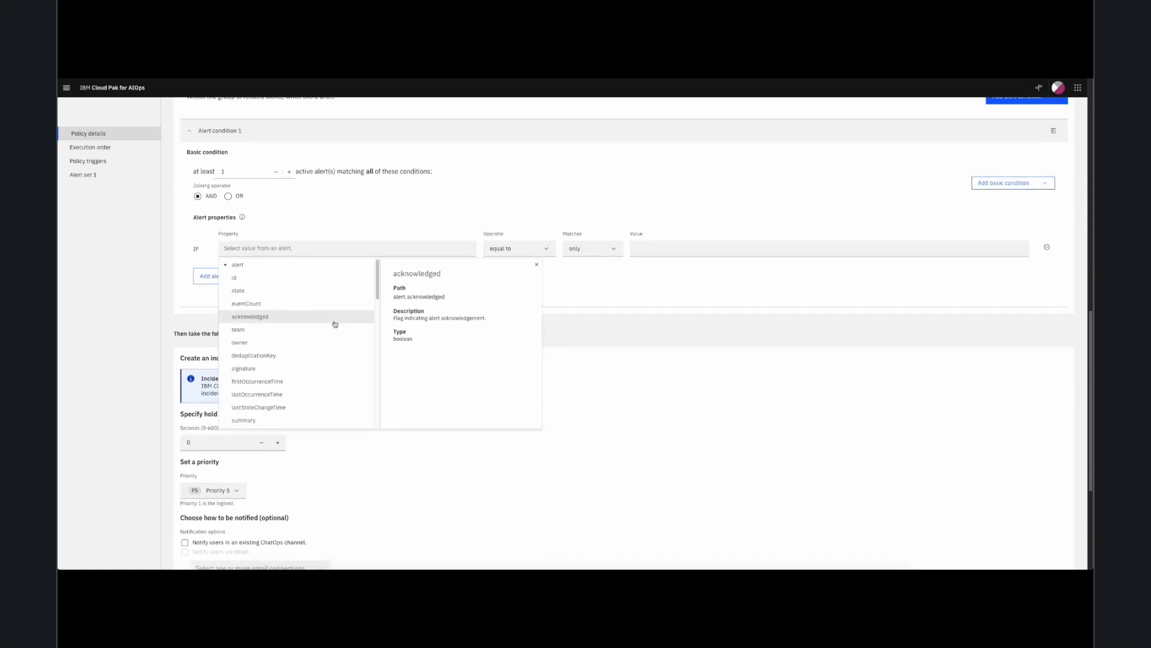
left_click(298, 368)
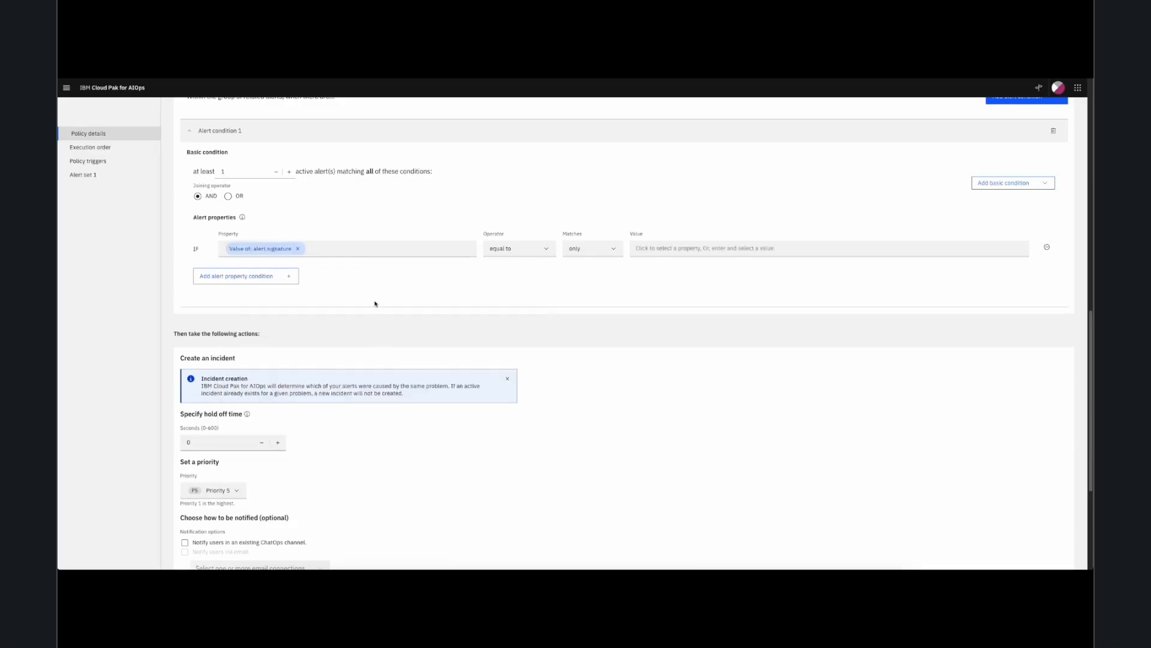
left_click(298, 248)
left_click(290, 400)
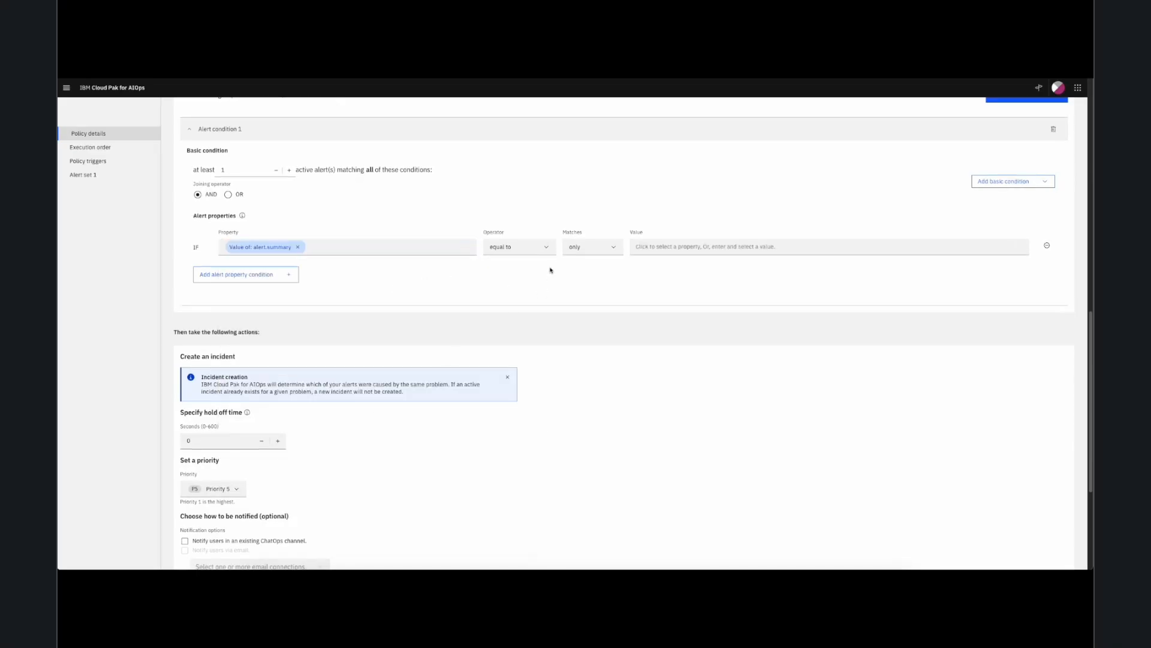
- Make Alert condition 1 require at least 5 active alerts whose summary contains the string "end user router"
left_click(519, 247)
left_click(500, 295)
left_click(659, 247)
type("end")
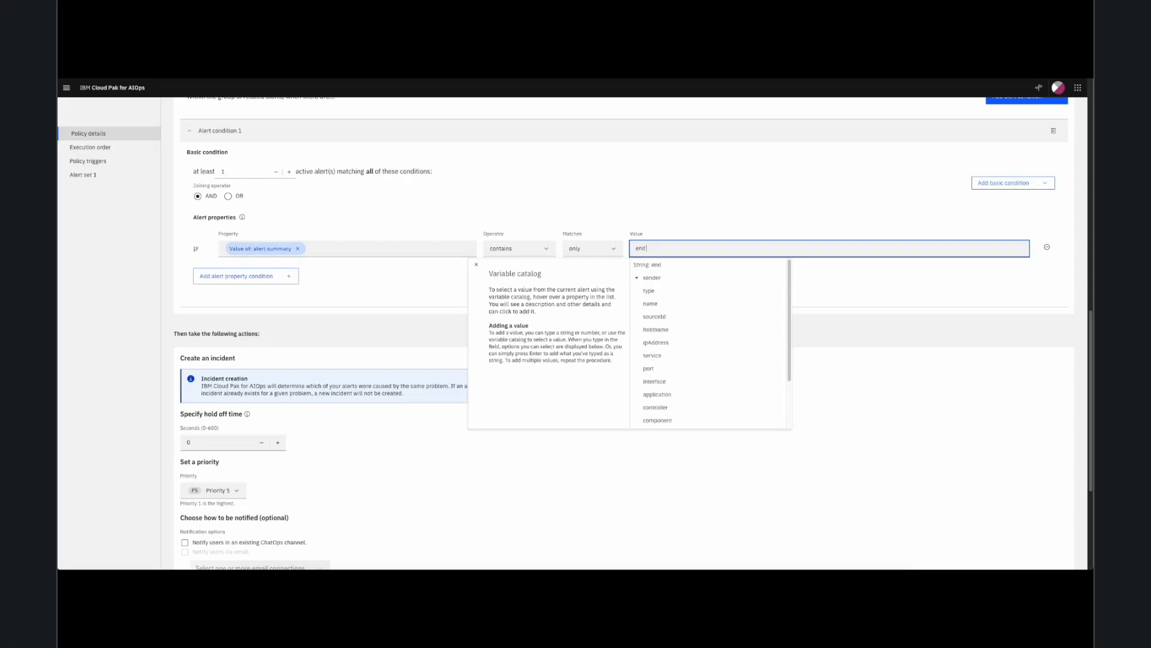
type(" user")
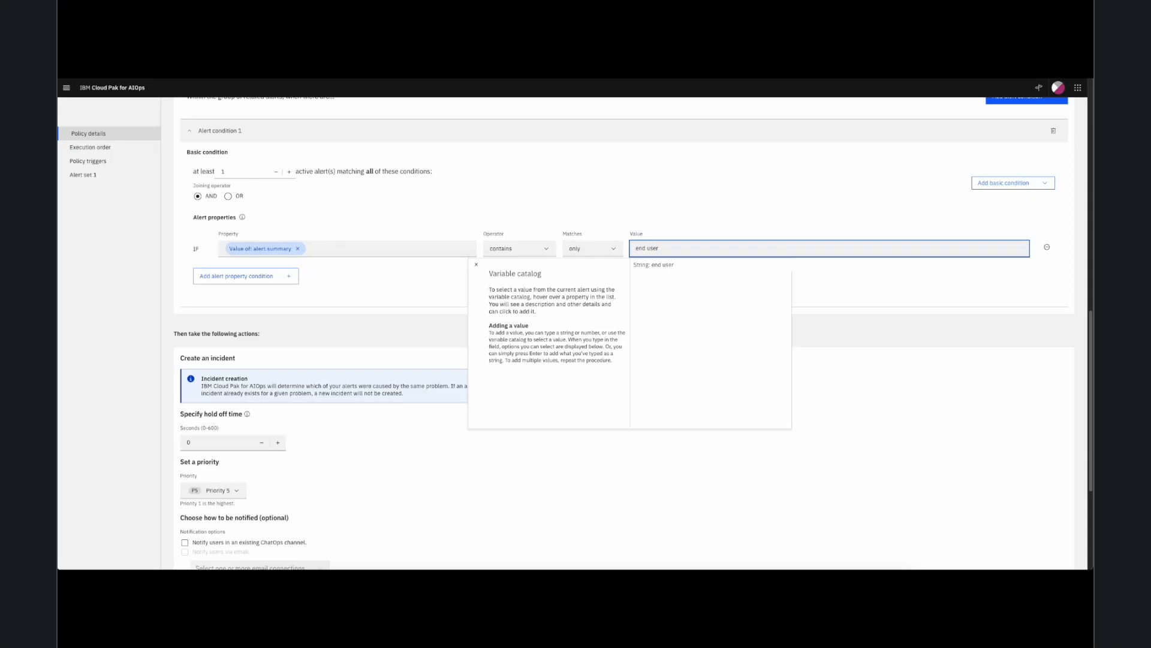
type(" rour")
type("er")
key("Return")
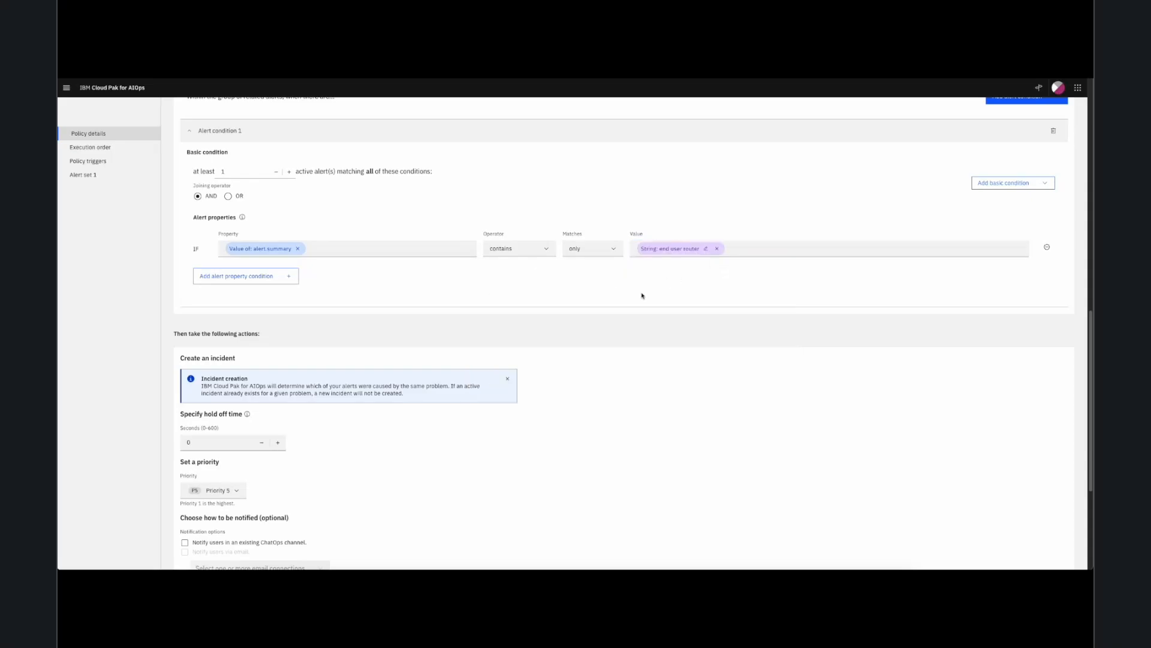
left_click(288, 172)
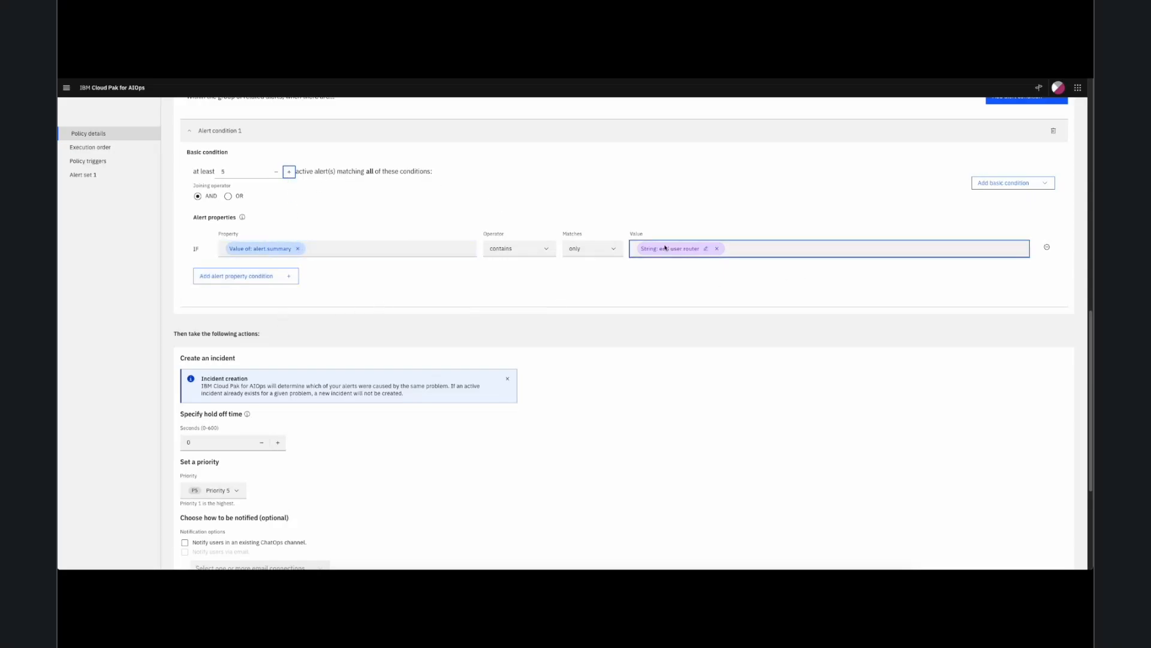
- Add a second basic alert condition to Alert set 1 with an alert property condition
scroll(660, 201, "up", 1)
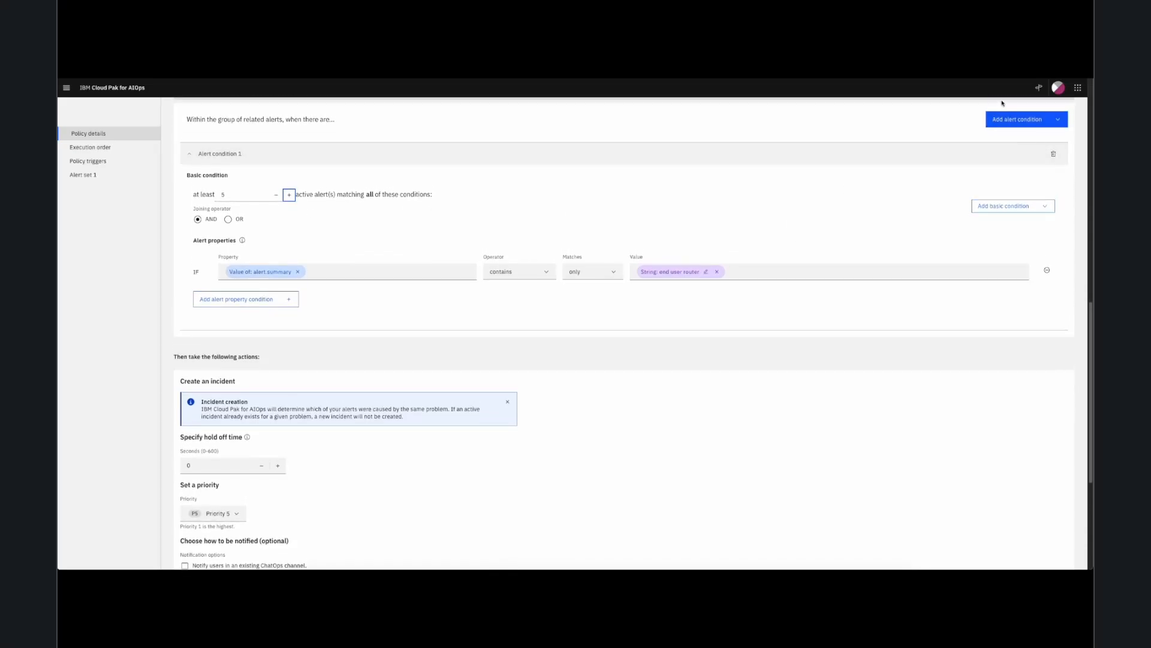
left_click(1015, 119)
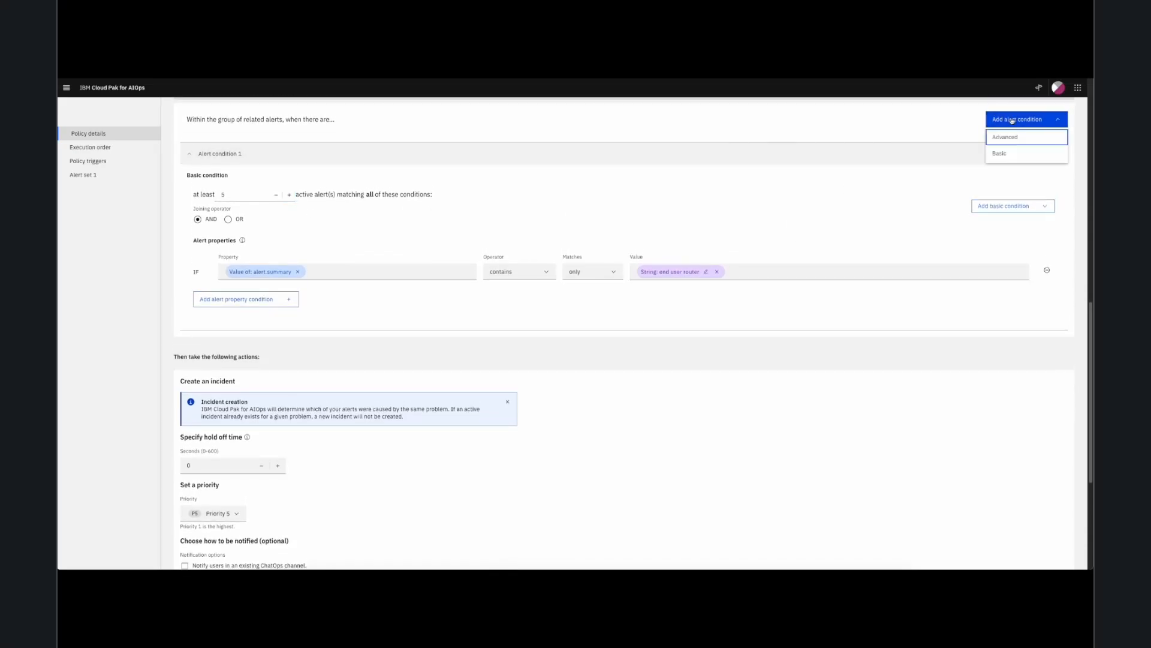
left_click(1021, 154)
left_click(997, 387)
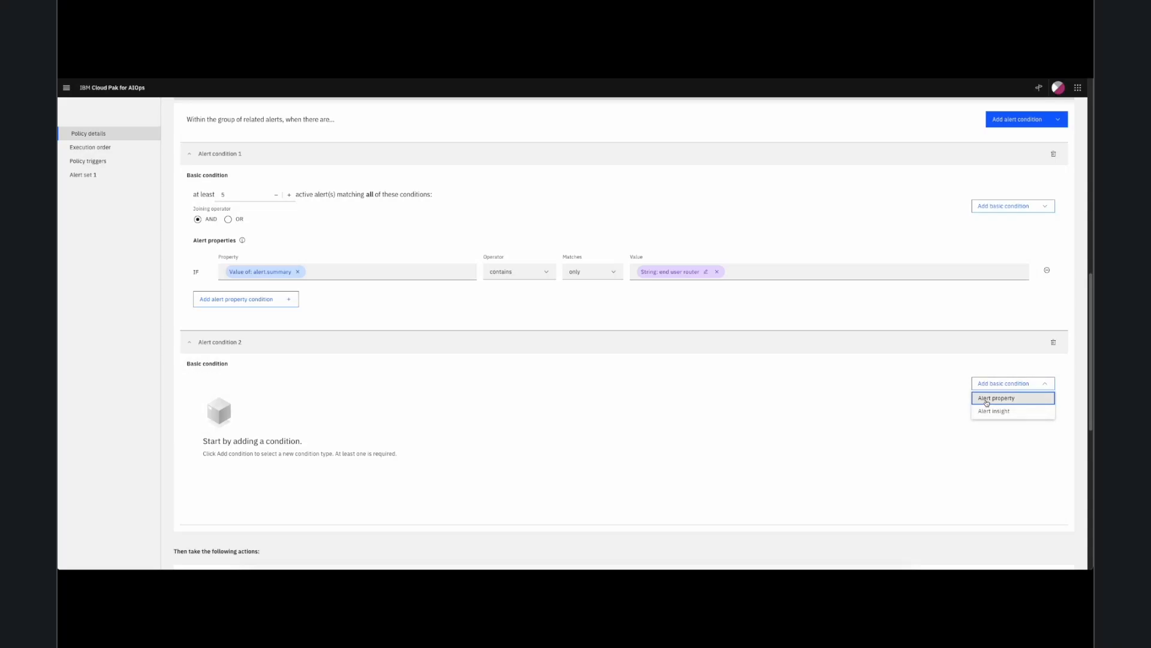
left_click(983, 403)
- Set Alert condition 2 to match alerts whose summary contains the string "exchange"
left_click(251, 459)
type("su")
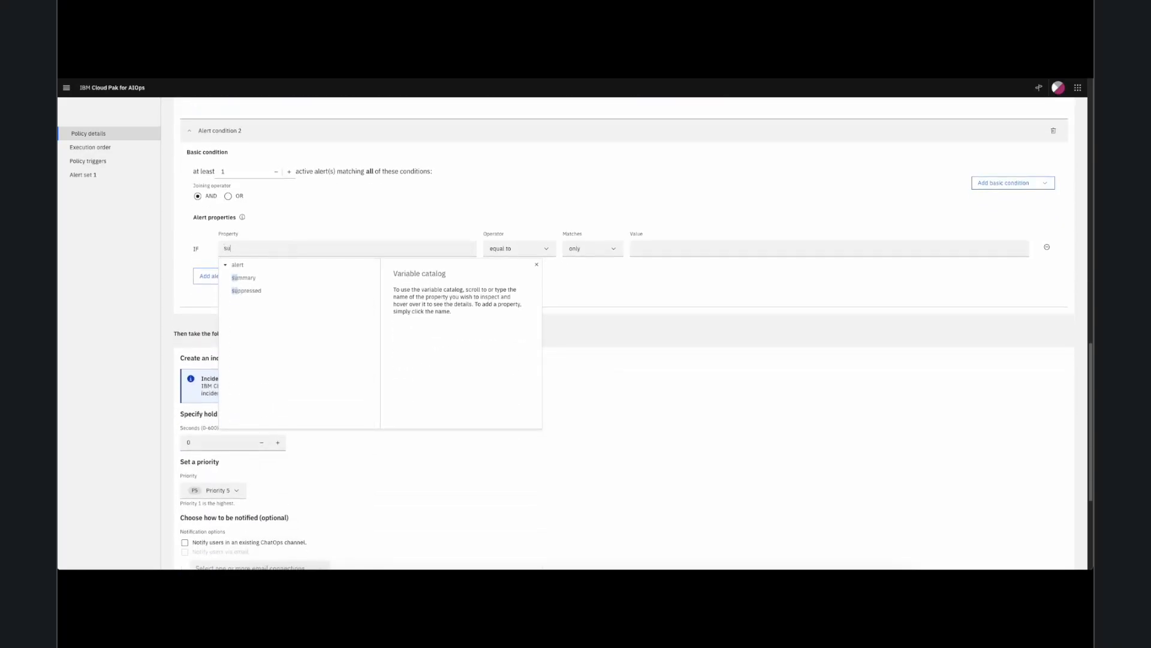
left_click(243, 278)
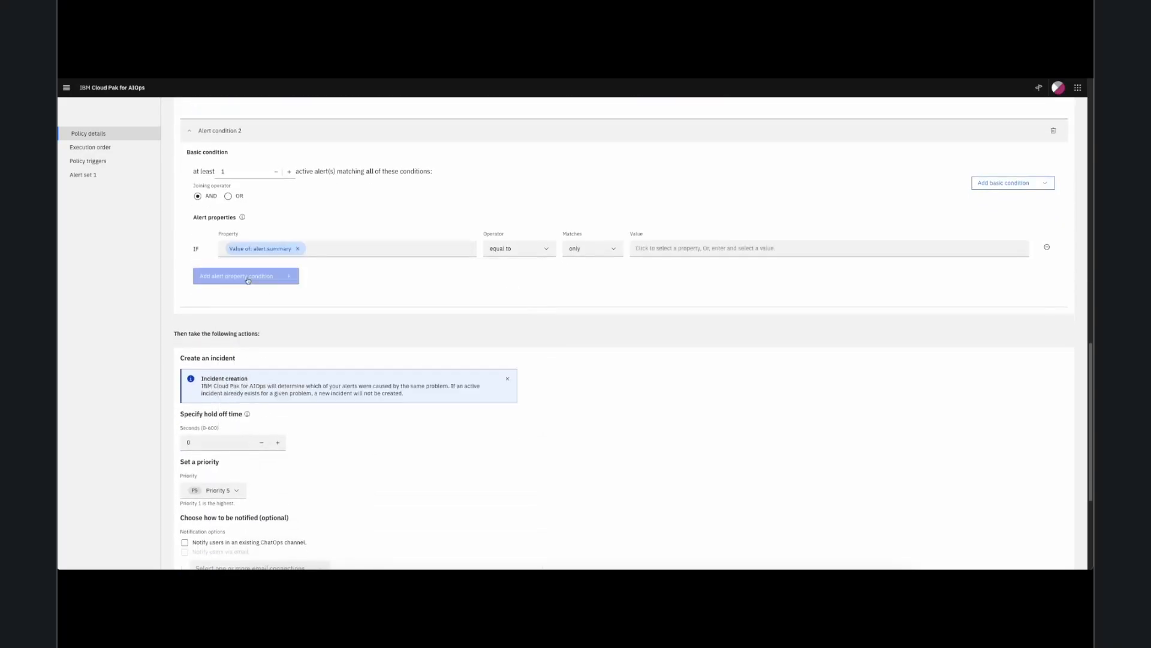
left_click(500, 250)
left_click(503, 297)
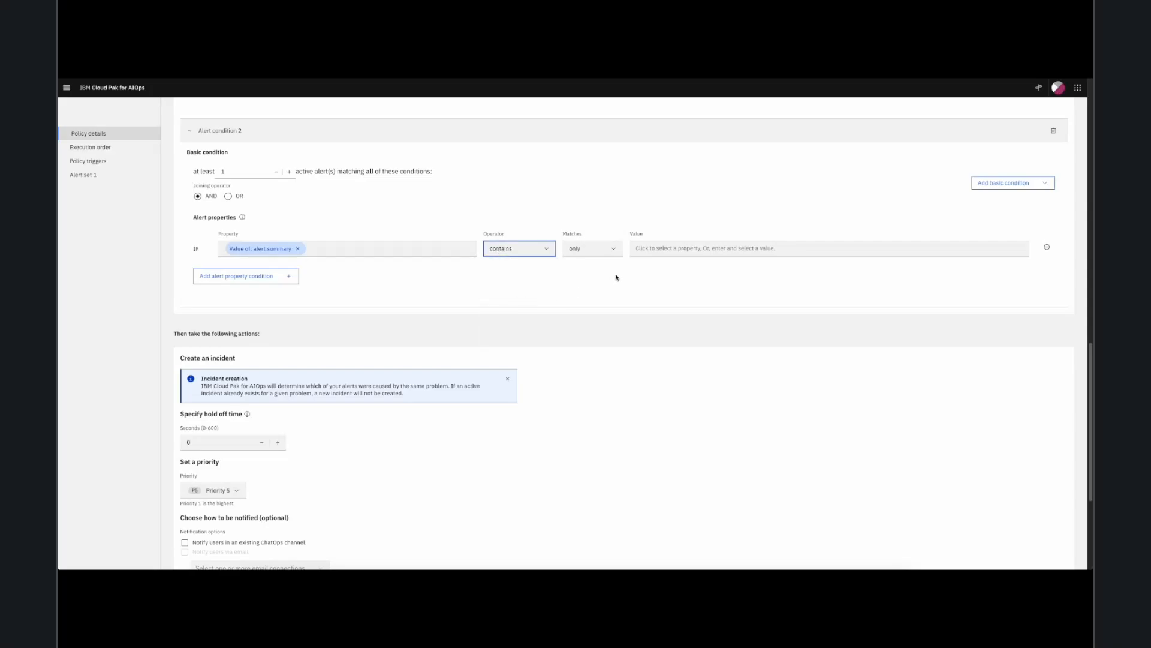
left_click(651, 248)
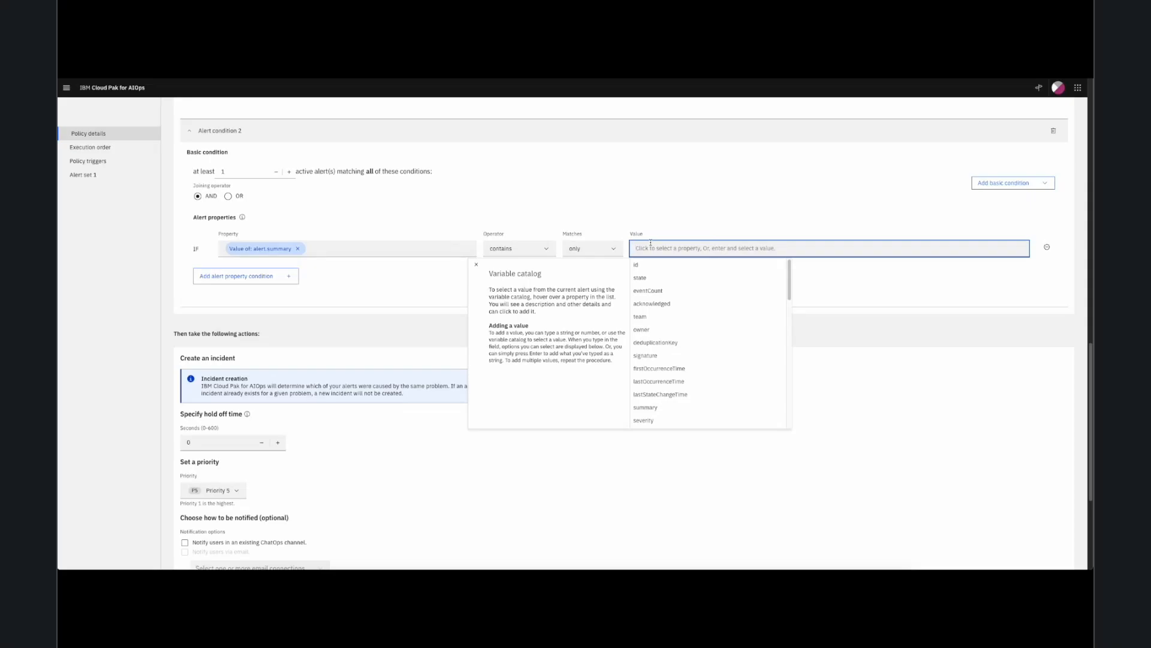
type("exchange")
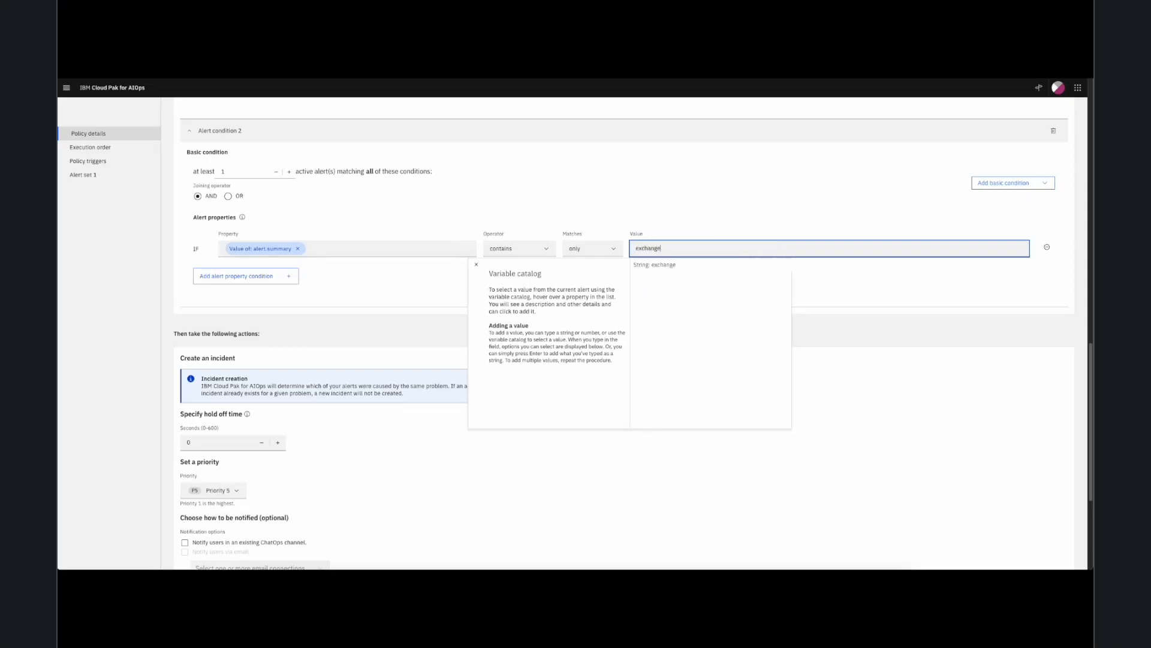
left_click(656, 265)
scroll(655, 320, "up", 4)
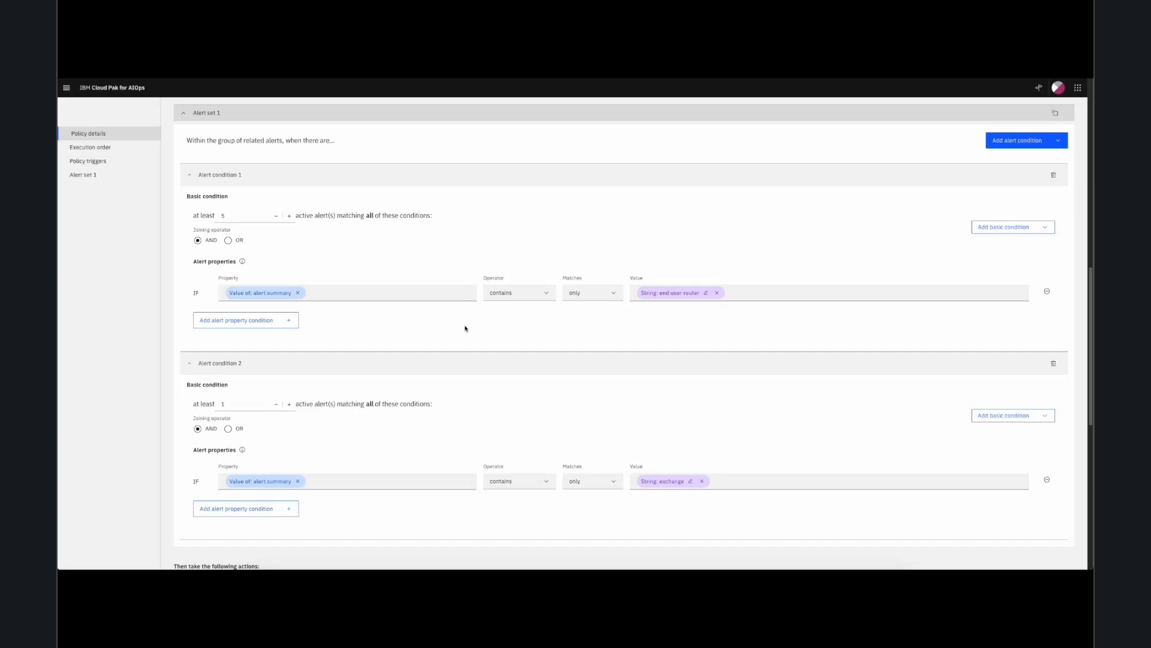
scroll(425, 418, "down", 3)
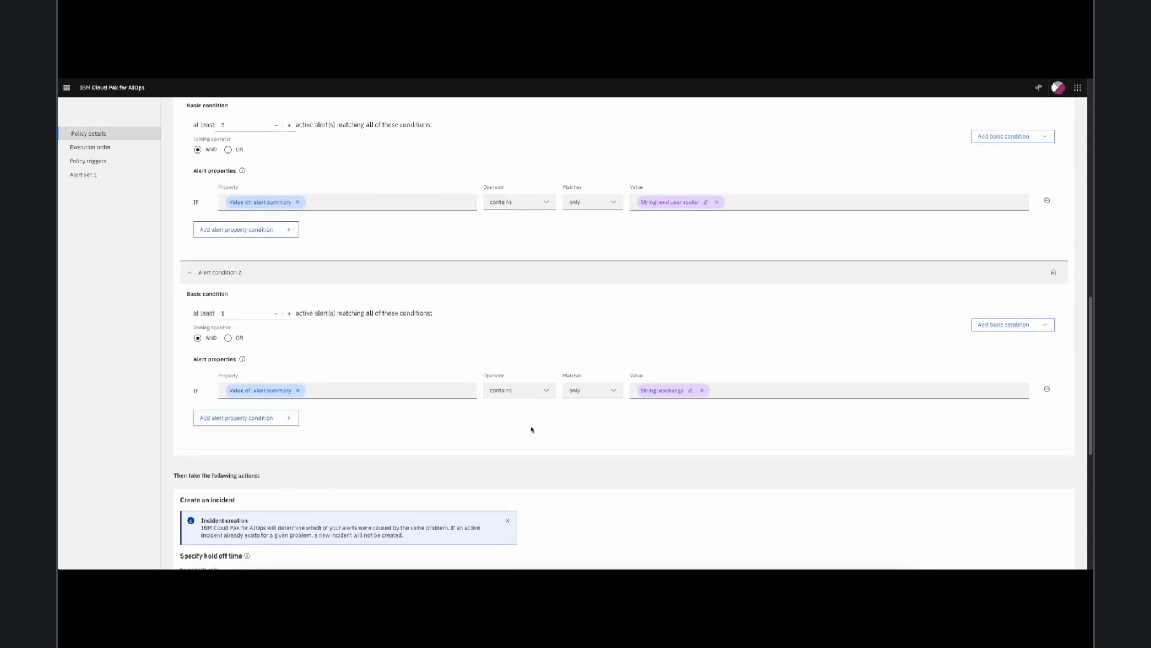
scroll(668, 421, "down", 10)
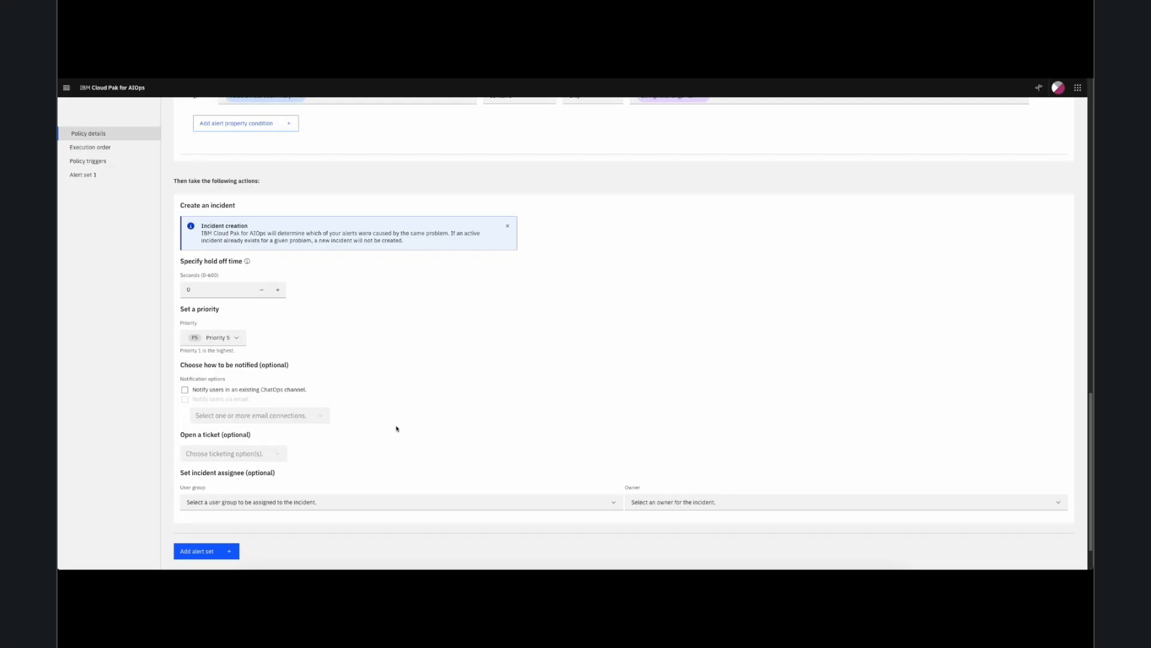
- Add an advanced alert condition to Alert set 1 as its third condition
scroll(396, 428, "up", 12)
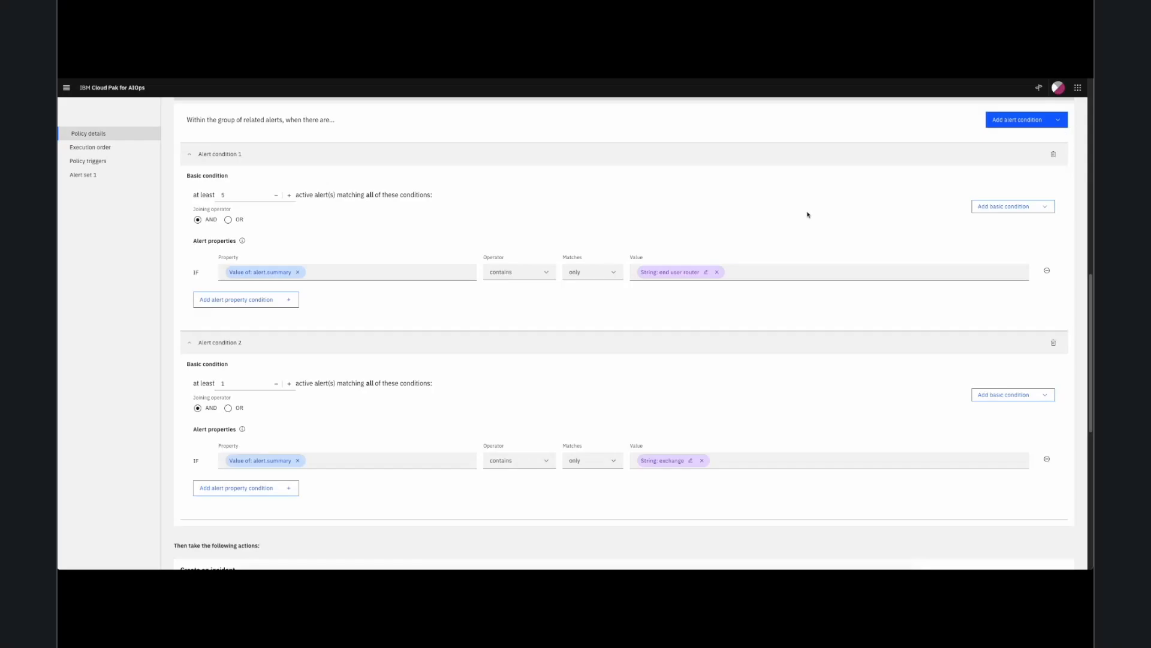
left_click(1022, 209)
left_click(1030, 123)
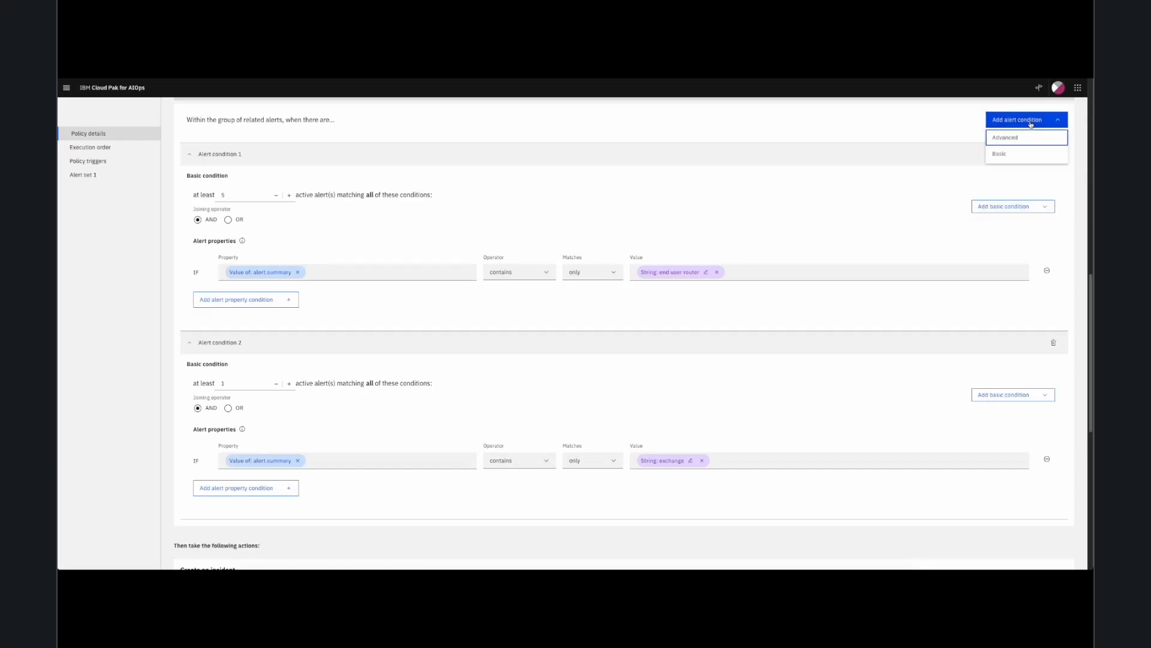
left_click(1005, 137)
scroll(959, 288, "down", 3)
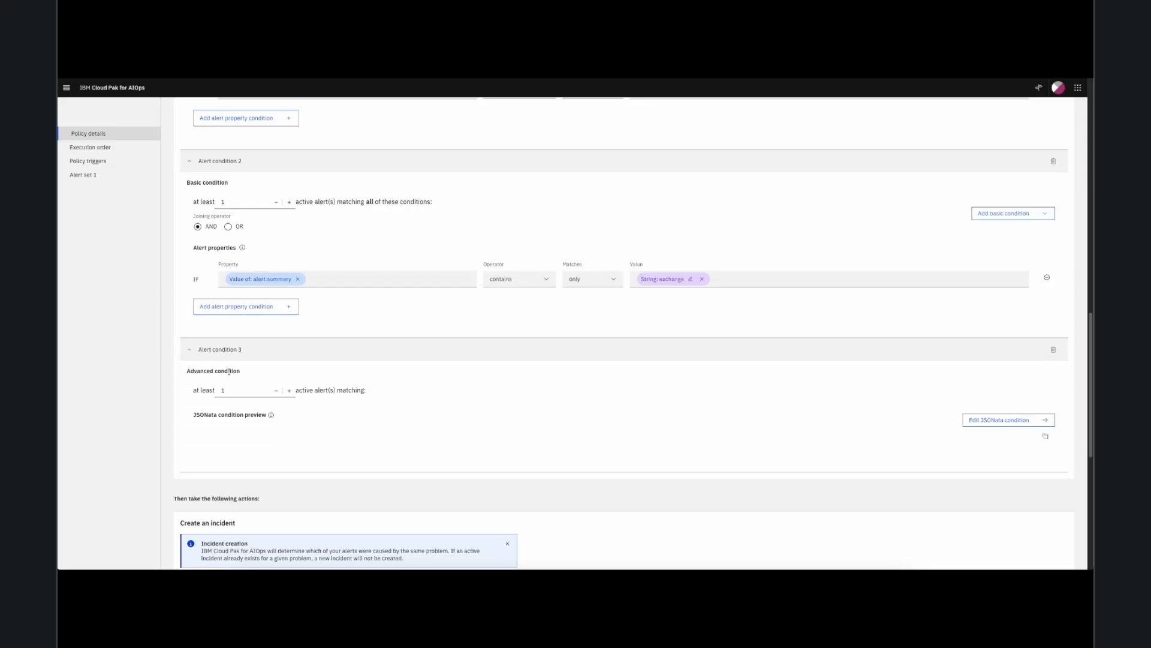
- In the JSONata editor of Alert condition 3, replace the sample alert with JSON for an offline end-user router at 10.10.2.3
left_click(984, 419)
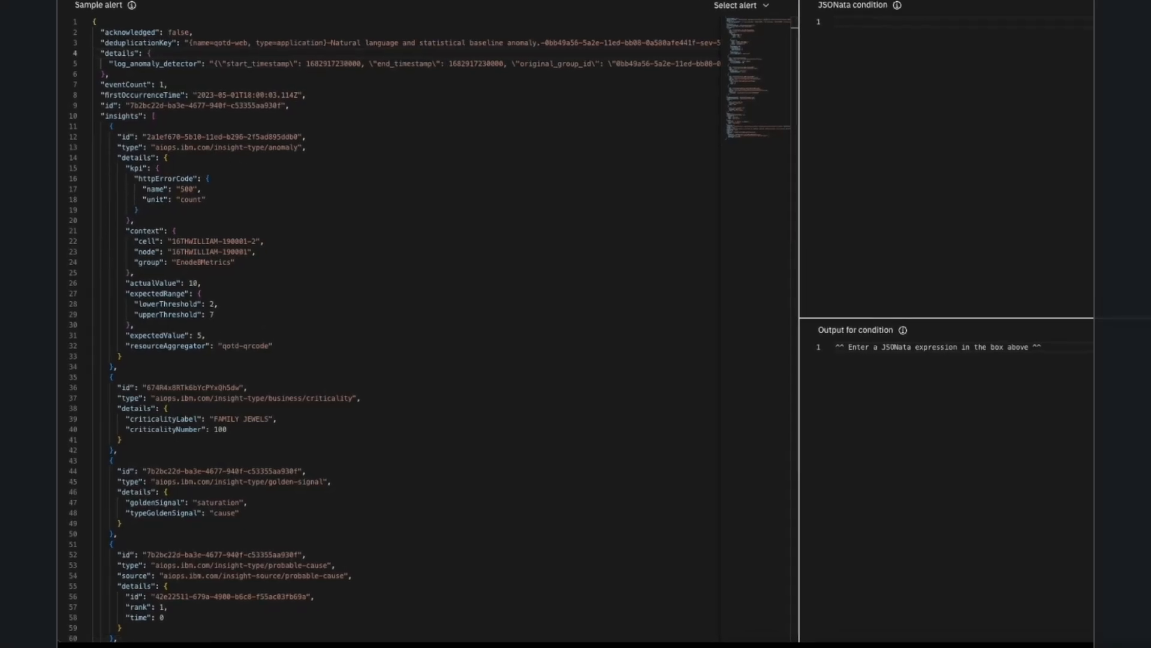
key("ctrl+a")
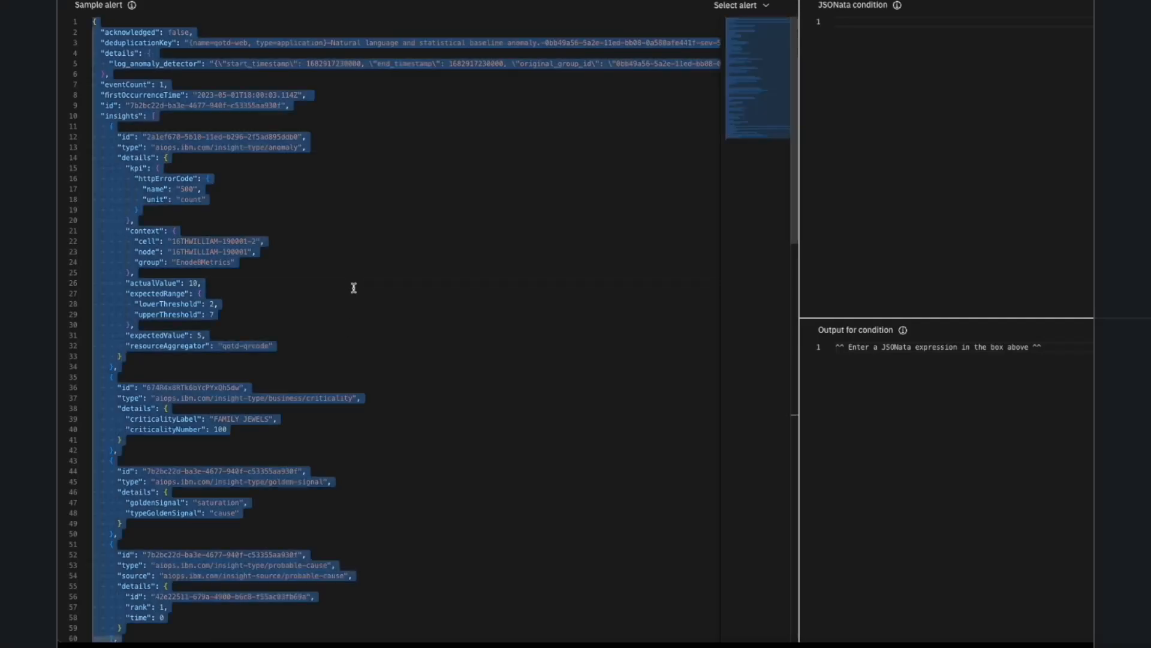
type("{   \"eventCount\": 1,   \"firstOccurrenceTime\": \"2025-06-21T02:01:00.000Z\",   \"lastOccurrenceTime\": \"2025-06-21T02:01:00.000Z\",   \"id\": \"7b2bc22d-ba3e-4677-940f-c53355aa930f\",   \"insights\": [],   \"resource\": {     \"name\": \"10.10.2.3\",     \"type\": \"end-user router\"   },   \"summary\": \"End-user router at address 10.10.2.3 offline\",   \"type\": {     \"condition\": \"offline\"   } }")
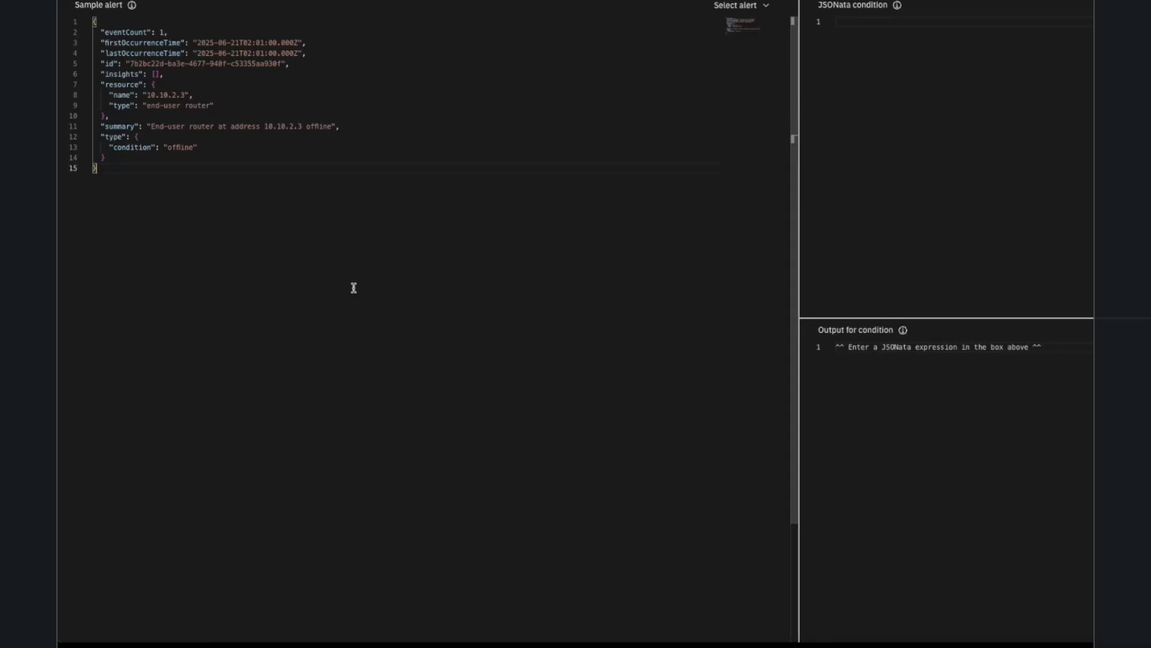
- Enter the JSONata condition alert.resource.type = "end-user router"
left_click(905, 178)
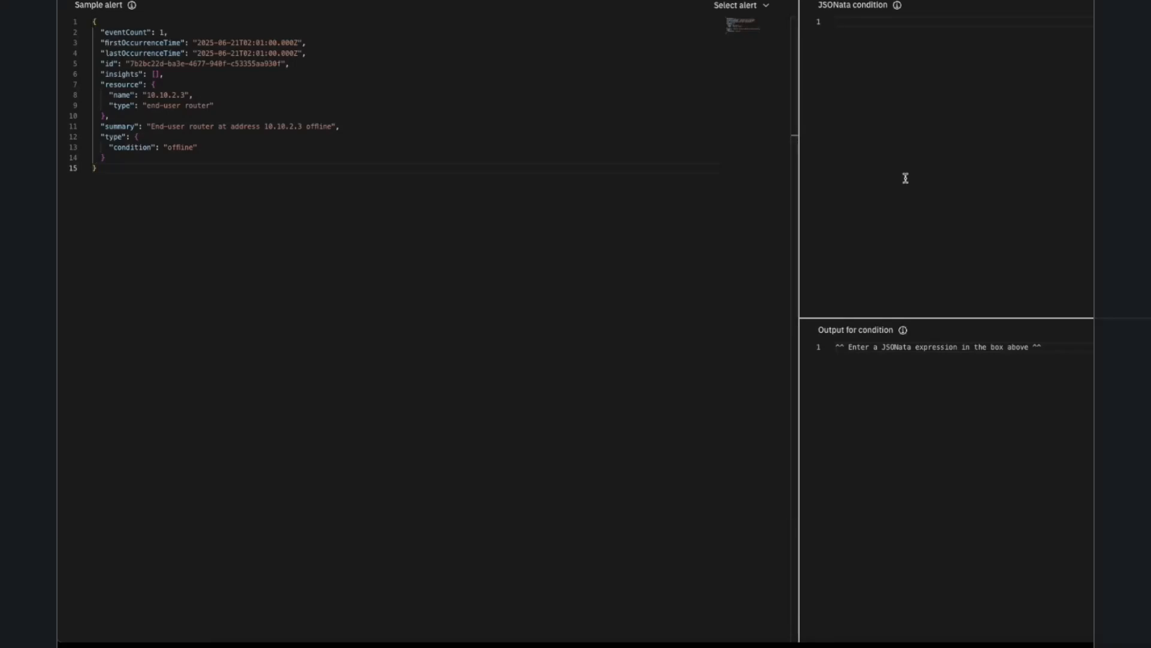
type("$")
key("BackSpace")
type("resource.")
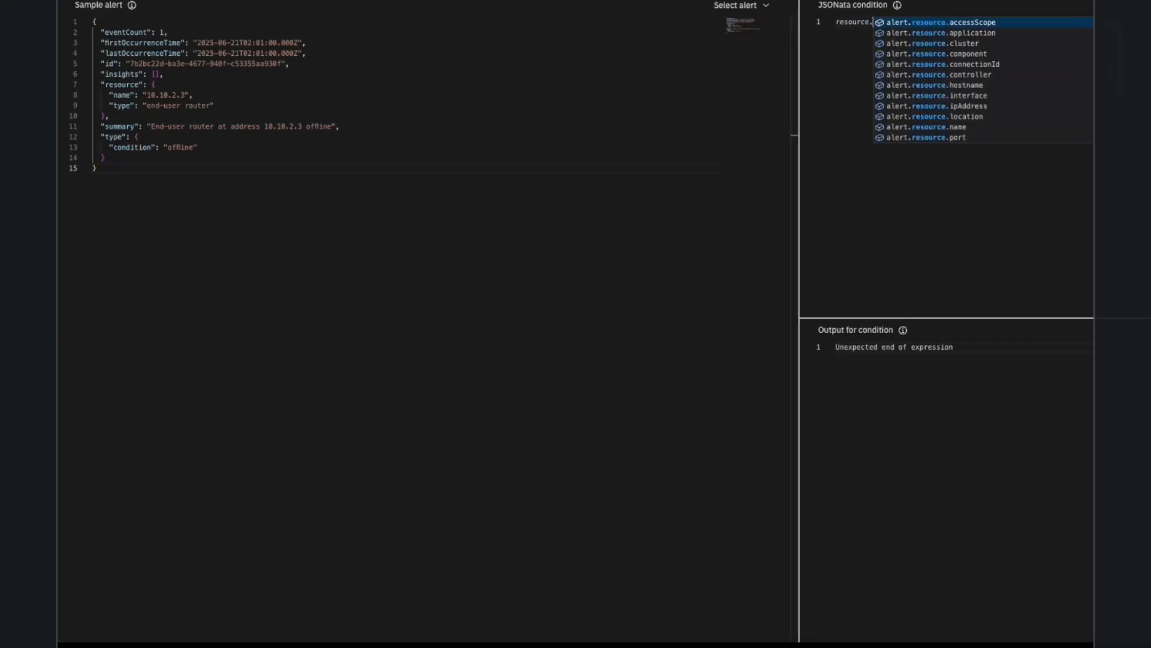
type("ty")
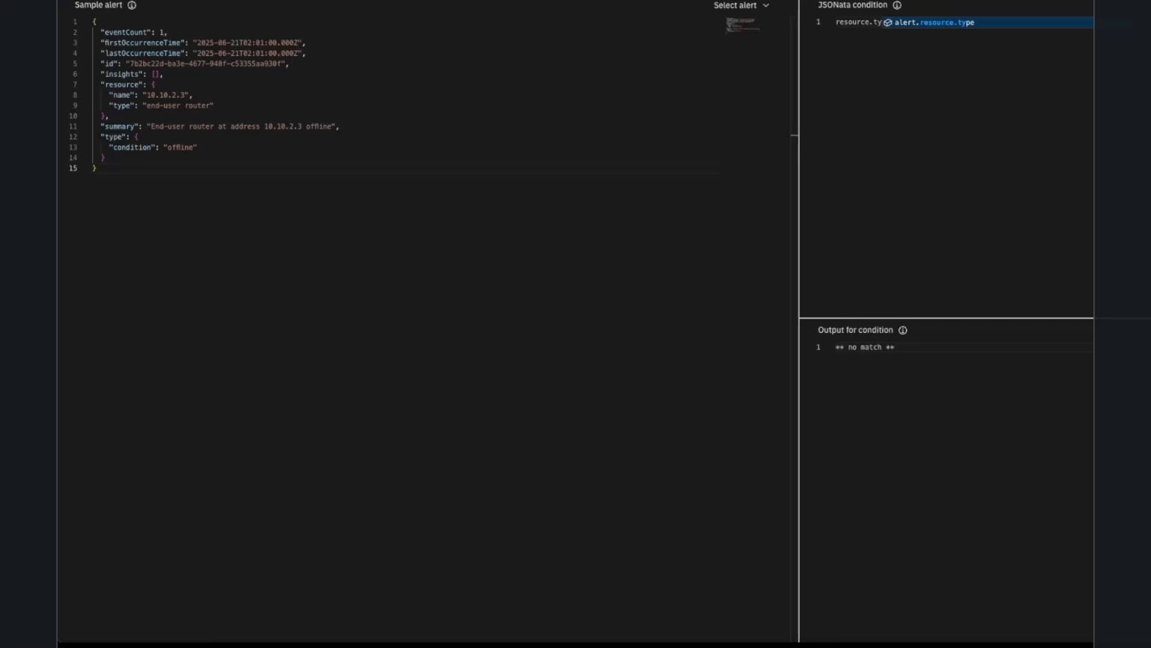
key("Return")
type("=")
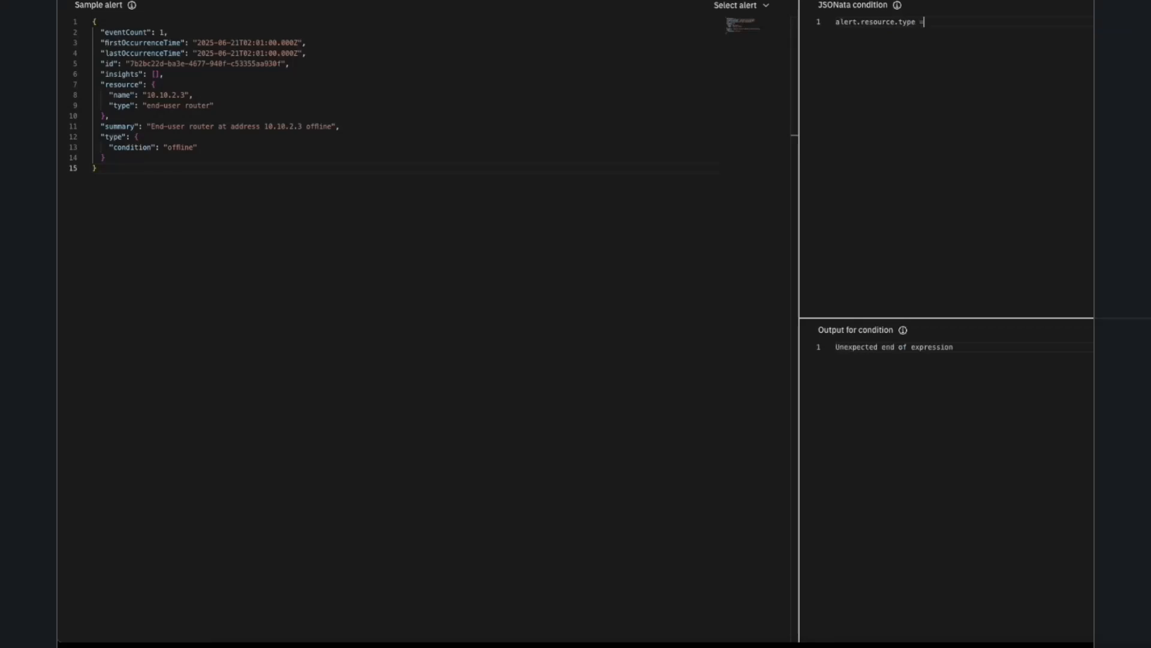
type(" \"end")
type("-user")
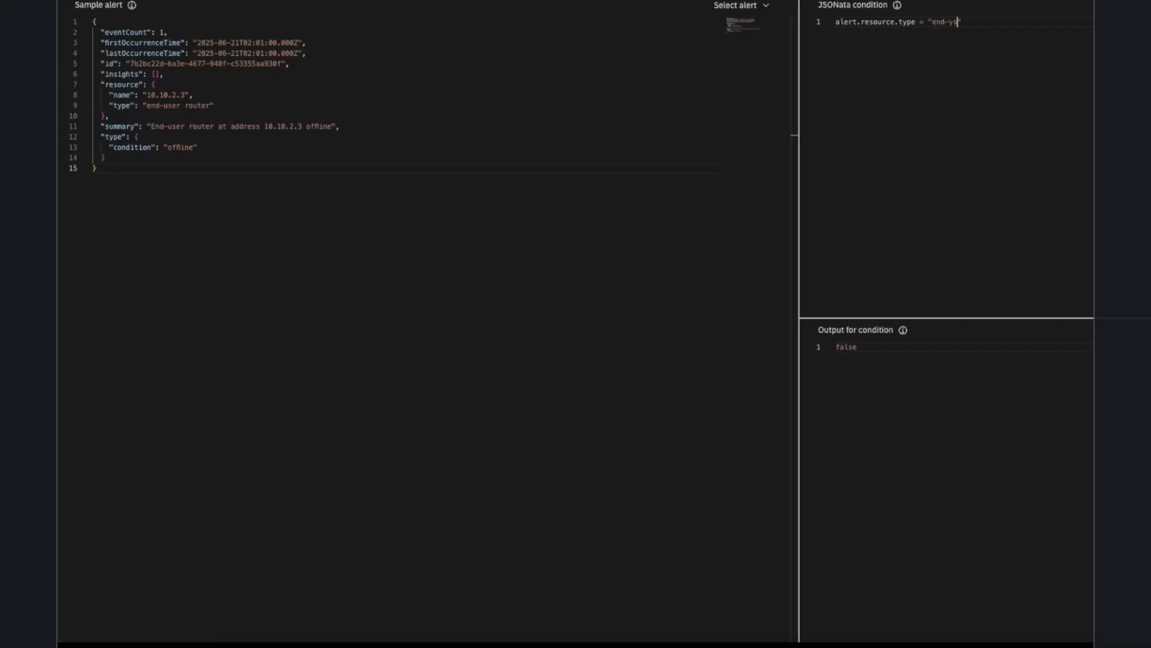
type(" router")
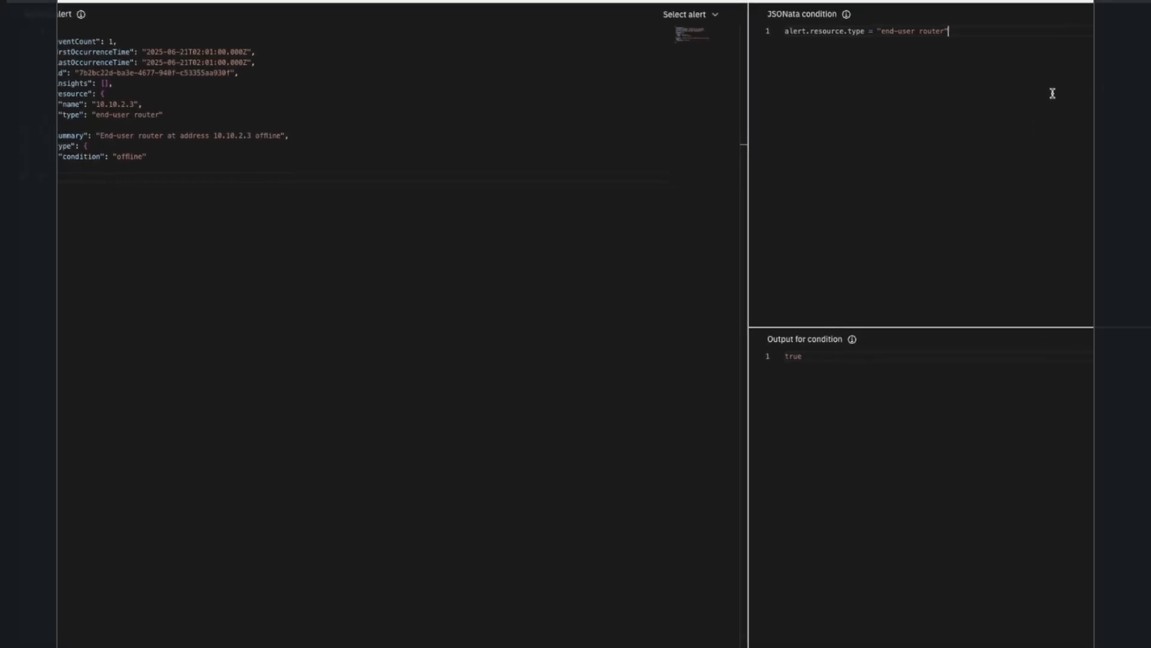
- Extend the JSONata condition with and alert.type.condition = "offline", followed by another and operator
type("and")
type(" alert")
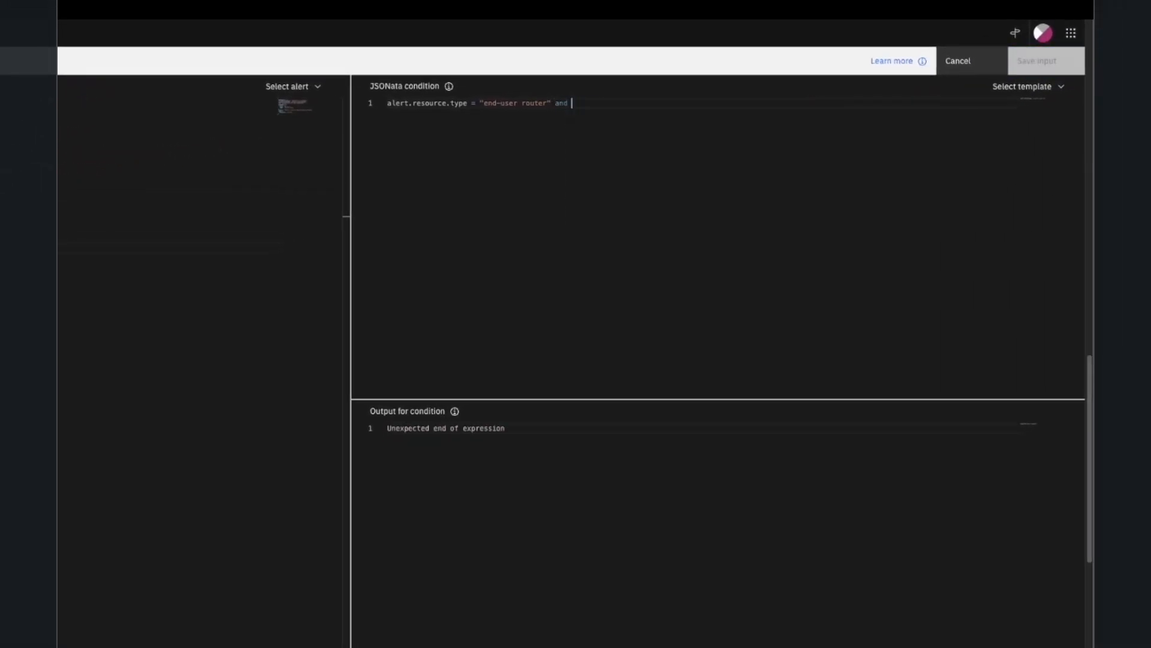
type(".type")
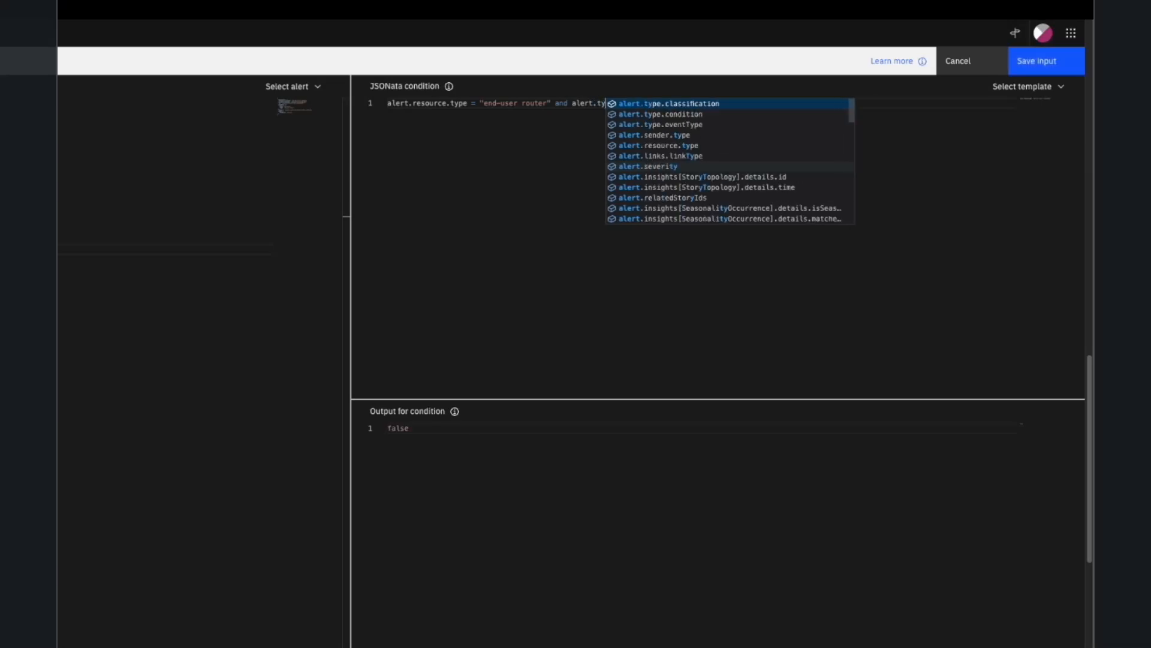
type(".condition = \"")
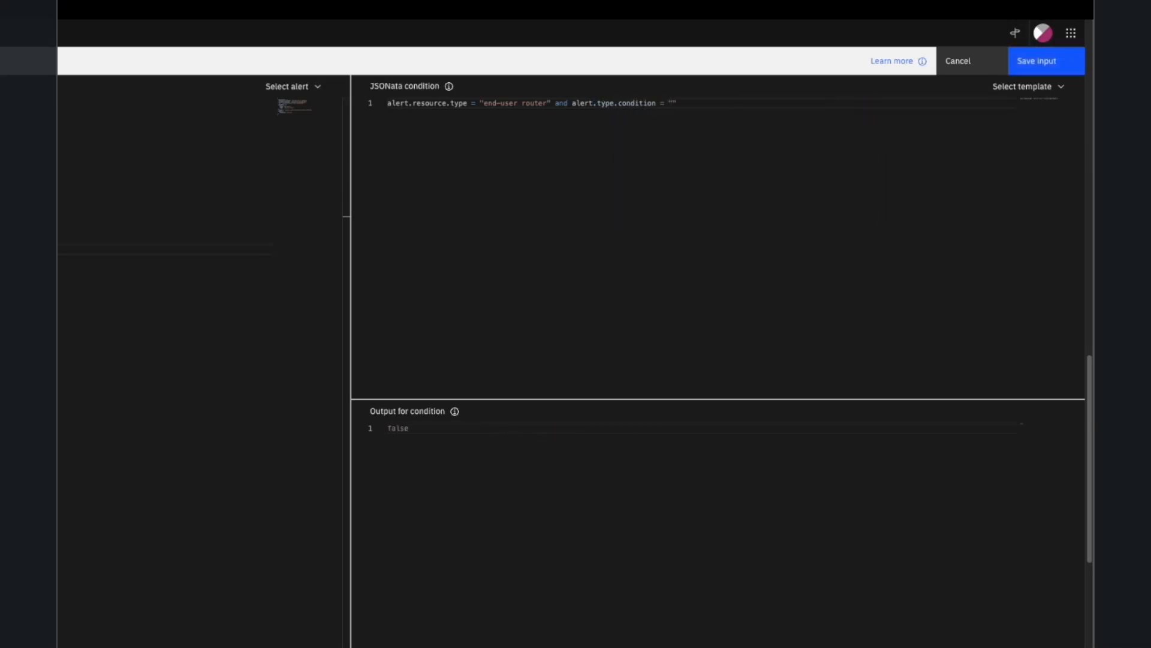
type("offline\" and")
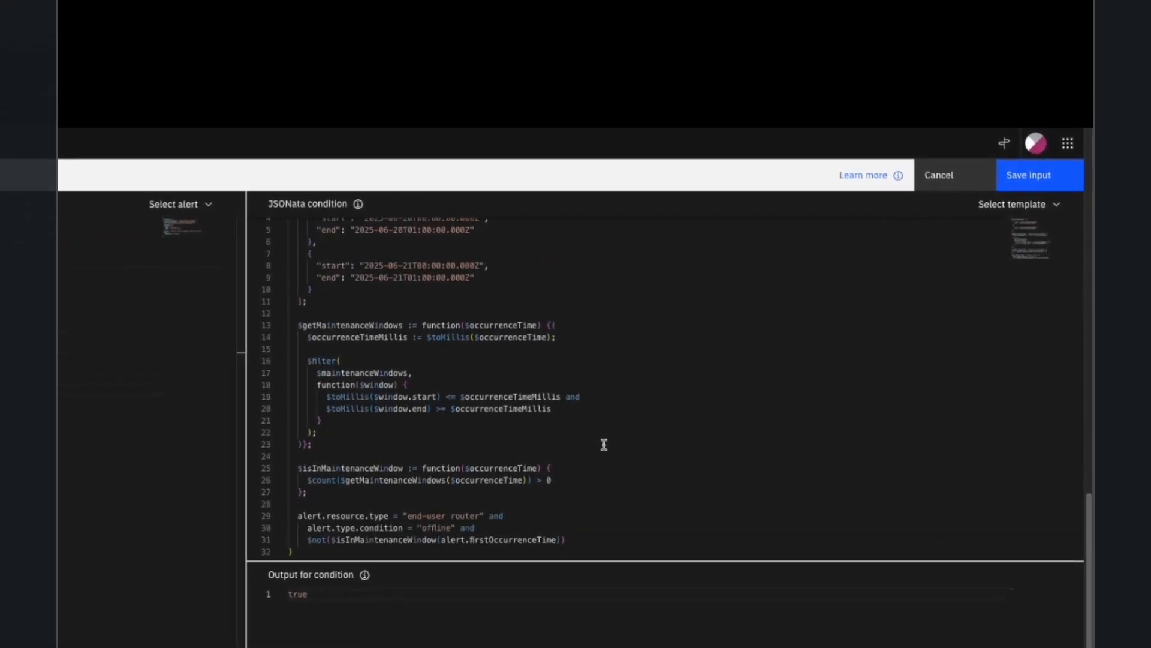
- Review the JSONata condition's maintenance windows, its helper functions and the final expression that excludes alerts occurring in those windows
scroll(604, 445, "up", 2)
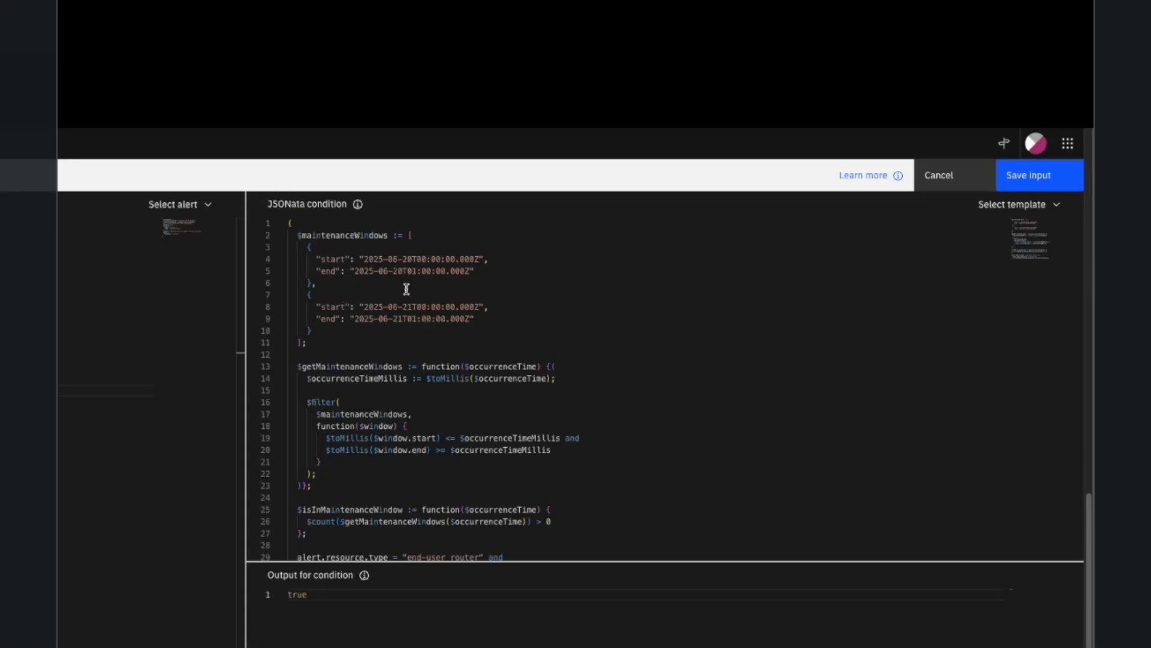
scroll(413, 420, "down", 1)
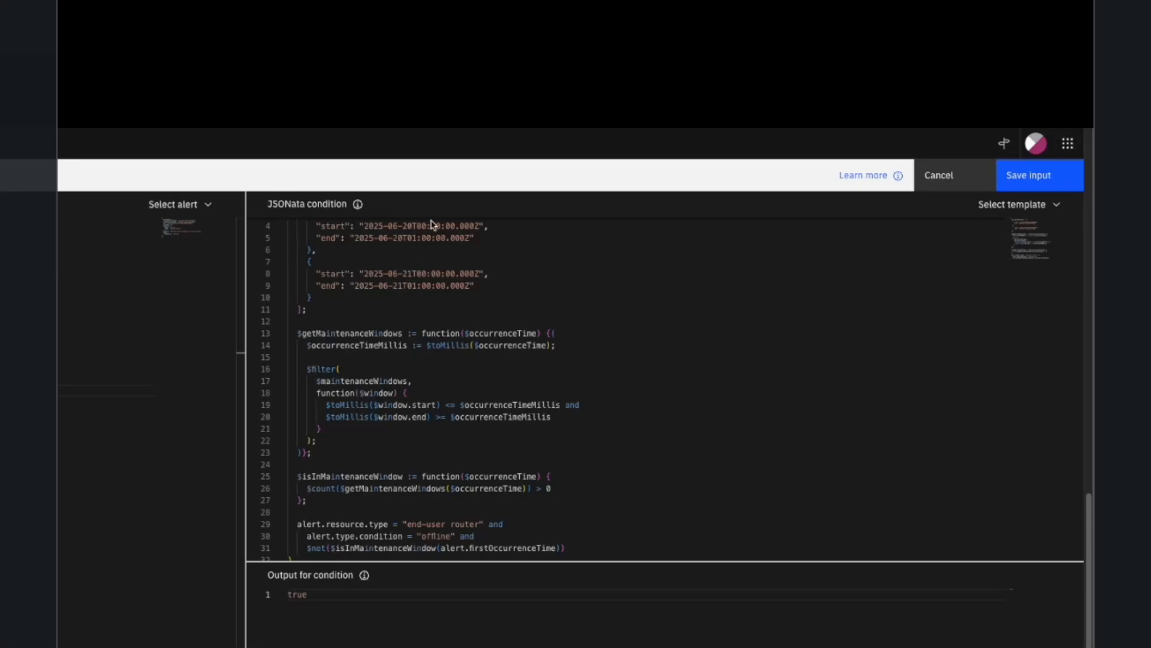
scroll(423, 303, "down", 1)
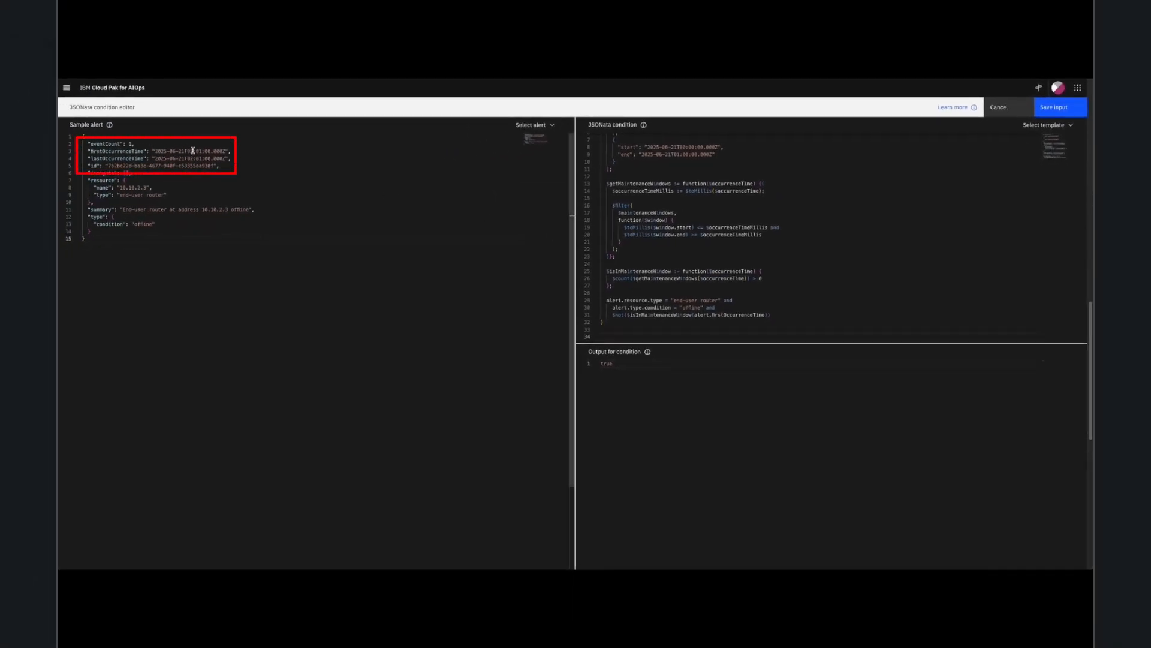
- Set the sample alert's firstOccurrenceTime to 2025-06-21T00:01:00.000Z to test the condition inside a maintenance window
key("Right")
key("BackSpace")
type("0")
key("BackSpace")
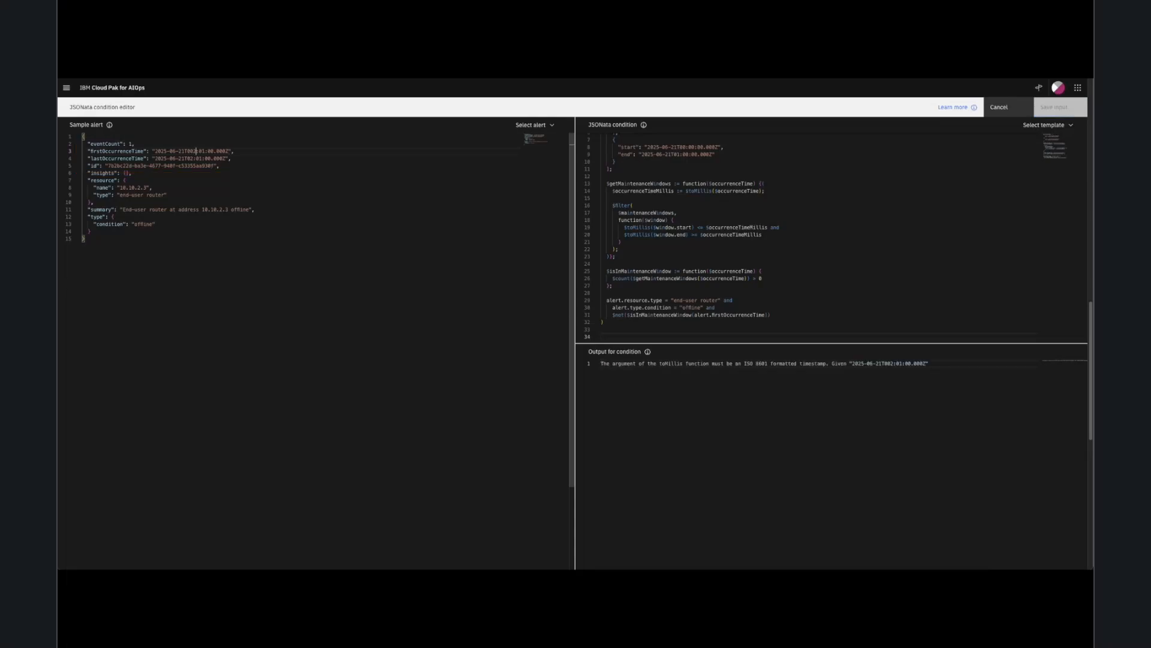
type("0")
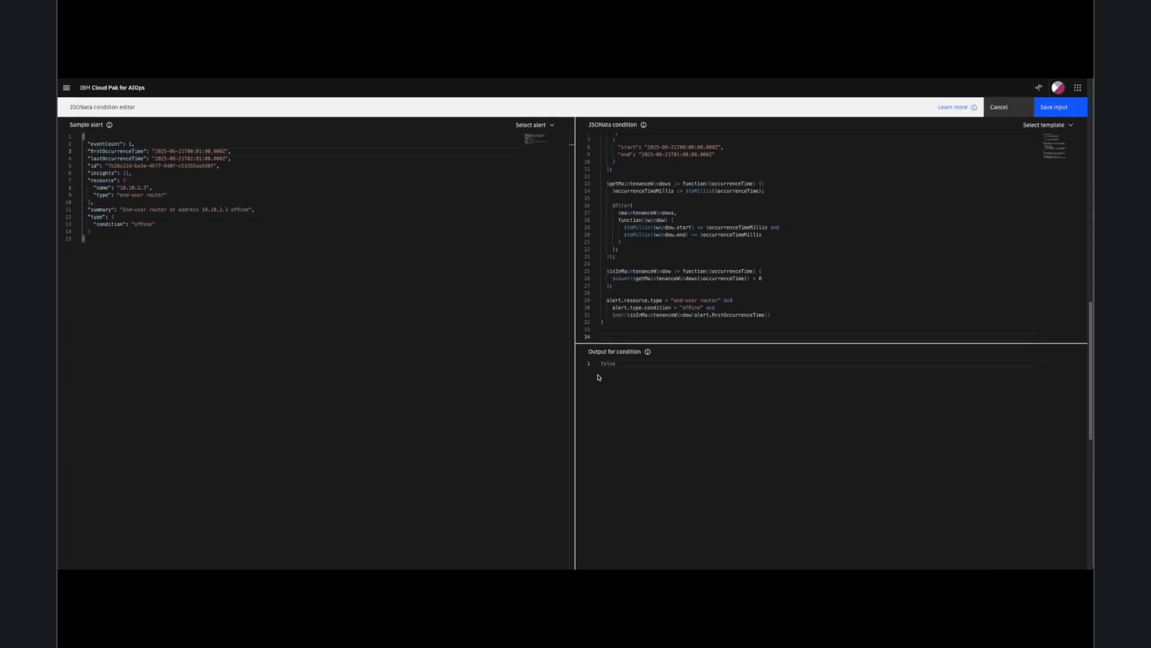
scroll(630, 257, "up", 2)
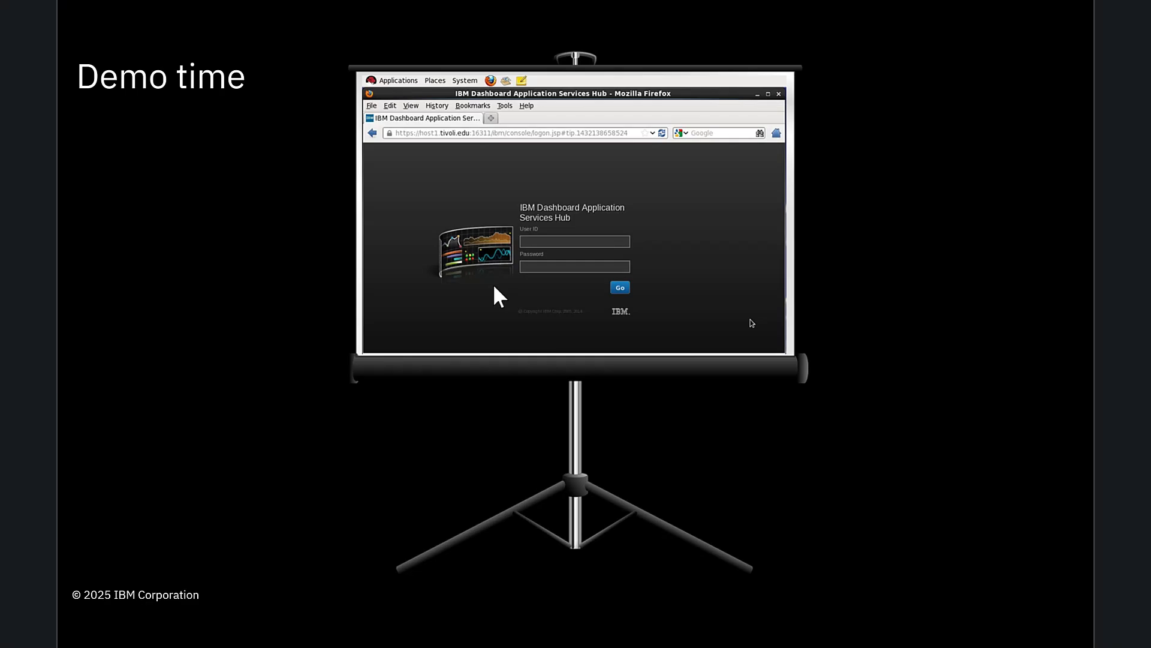
key("Right")
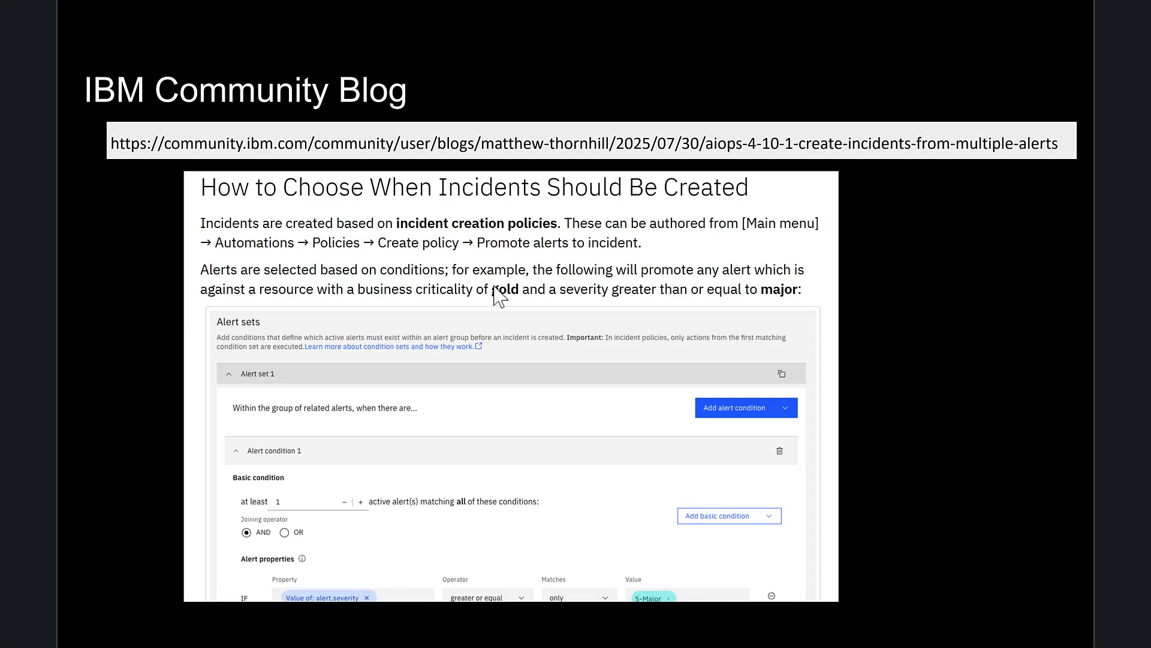
key("Right")
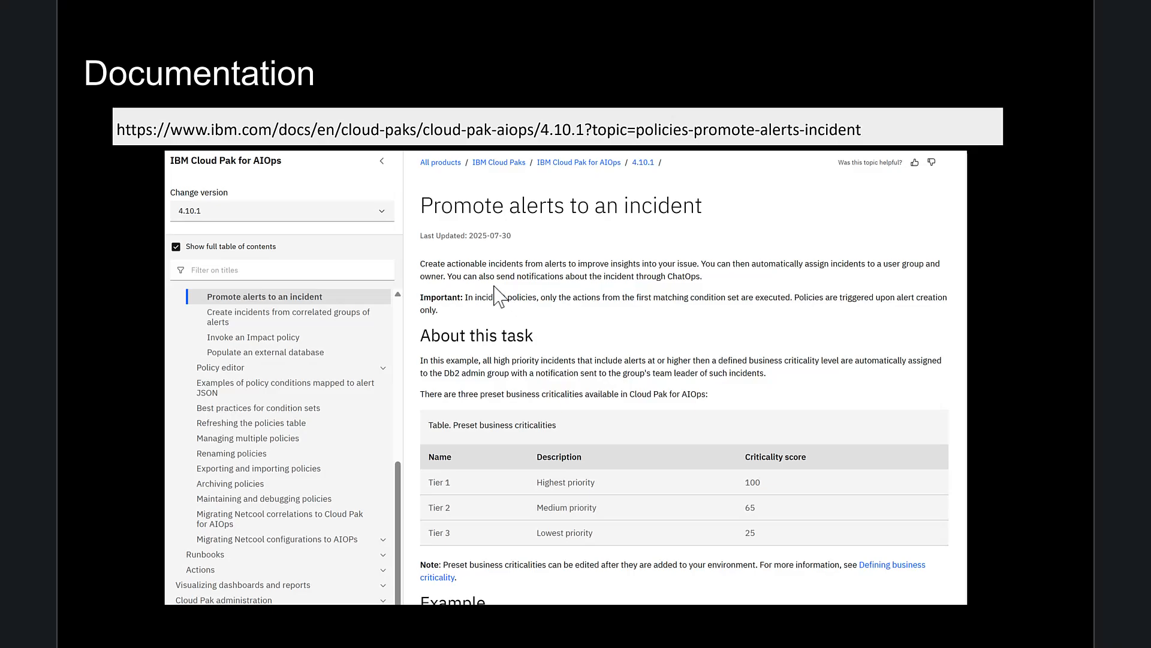
key("Right")
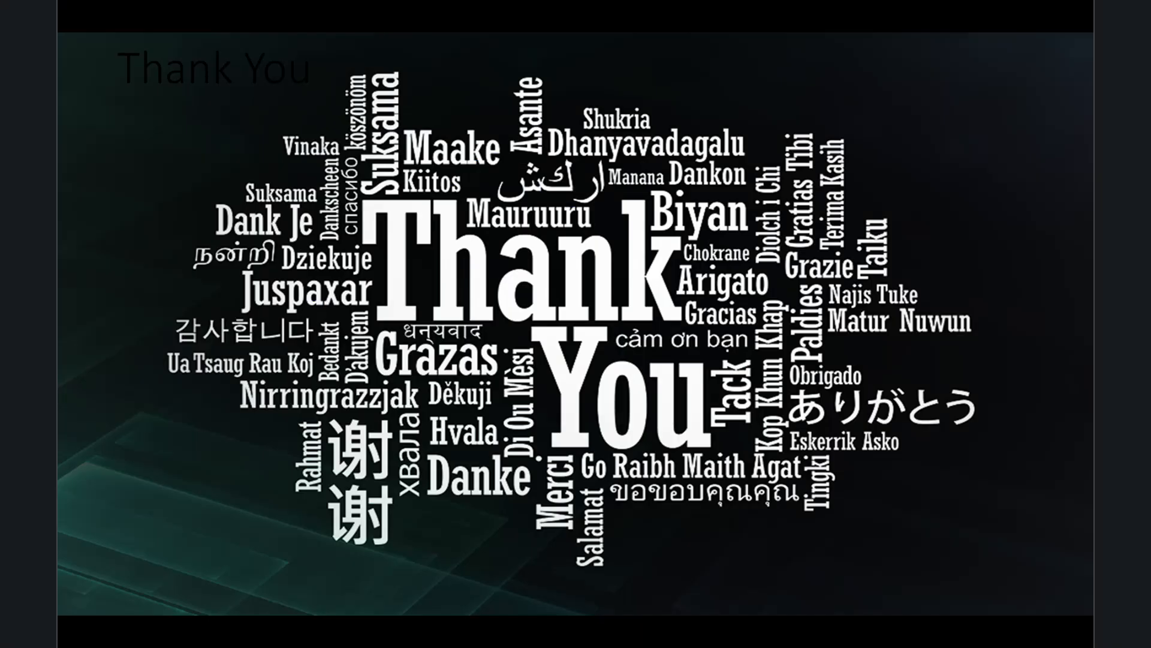